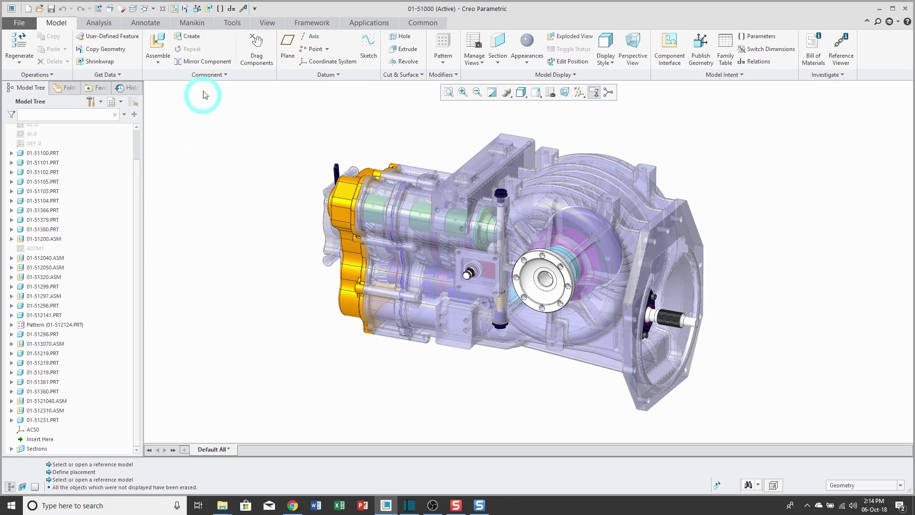
Create a new solid part named 01-51232, copied from the standard start part.
{"action": "left_click", "coordinate": [193, 37]}
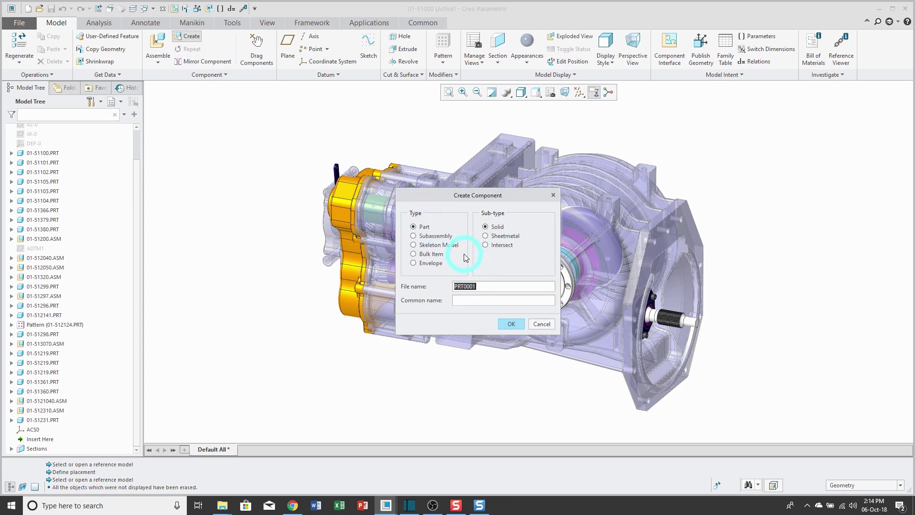
{"action": "type", "text": "01"}
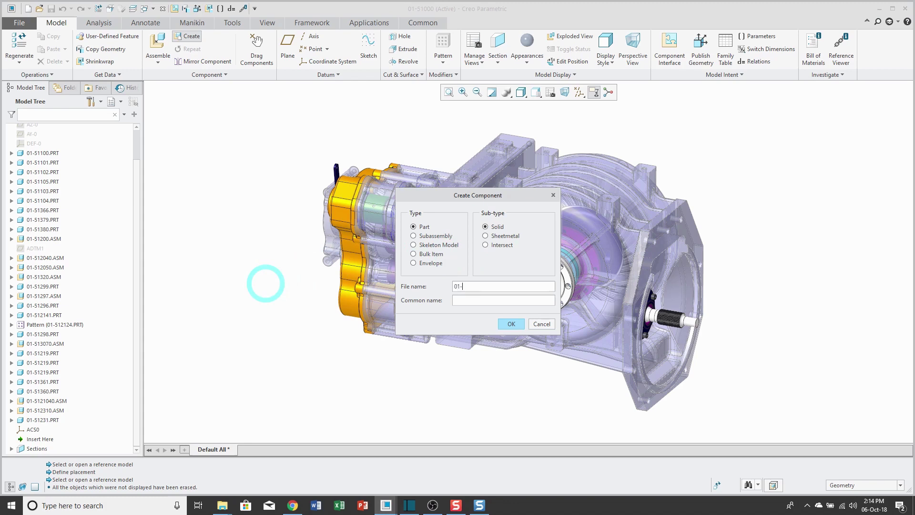
{"action": "type", "text": "-51232"}
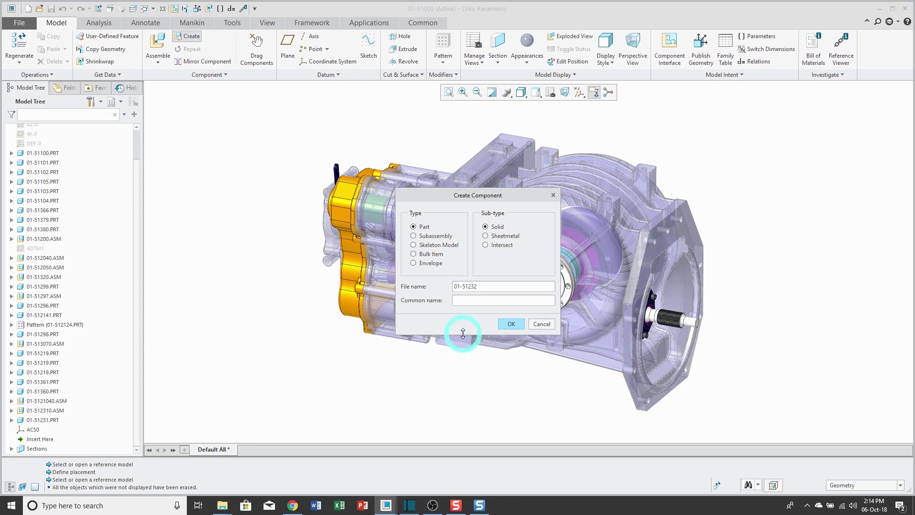
{"action": "left_click", "coordinate": [510, 324]}
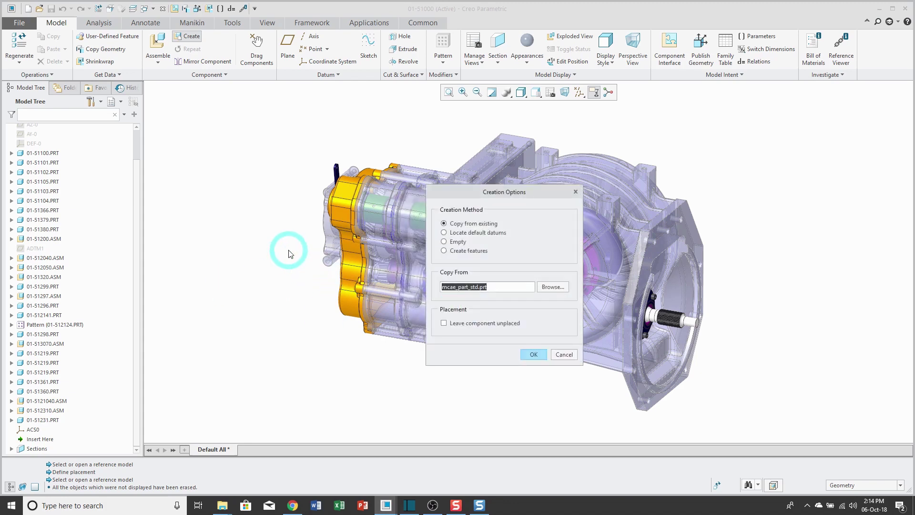
{"action": "left_click", "coordinate": [533, 355]}
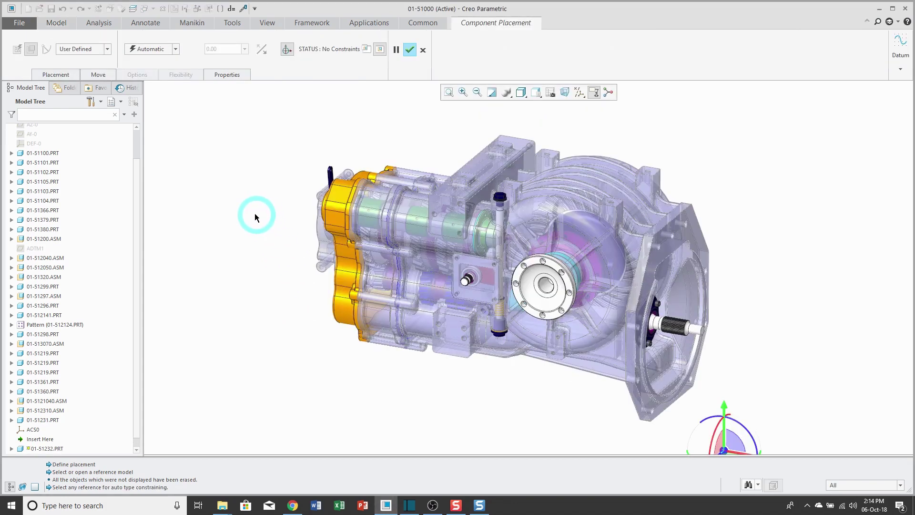
Place part 01-51232 at the default position with a Default constraint.
{"action": "right_click", "coordinate": [234, 210]}
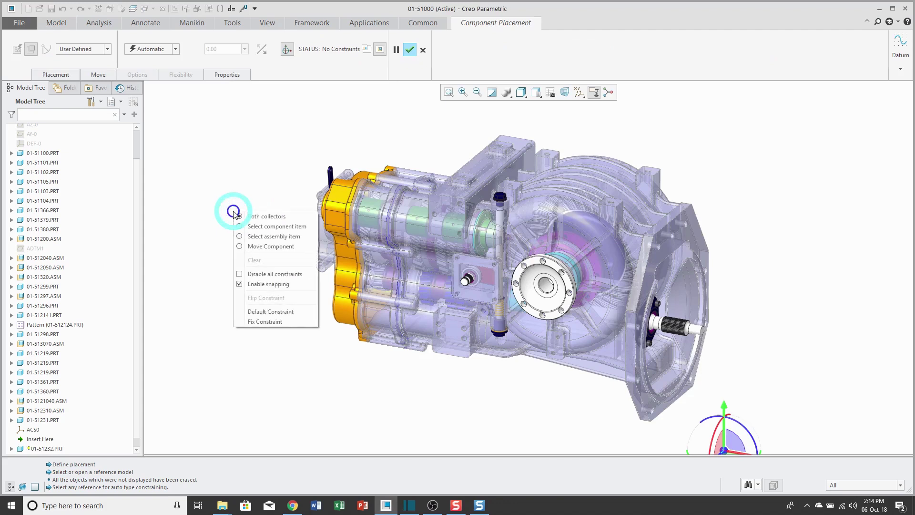
{"action": "left_click", "coordinate": [272, 313]}
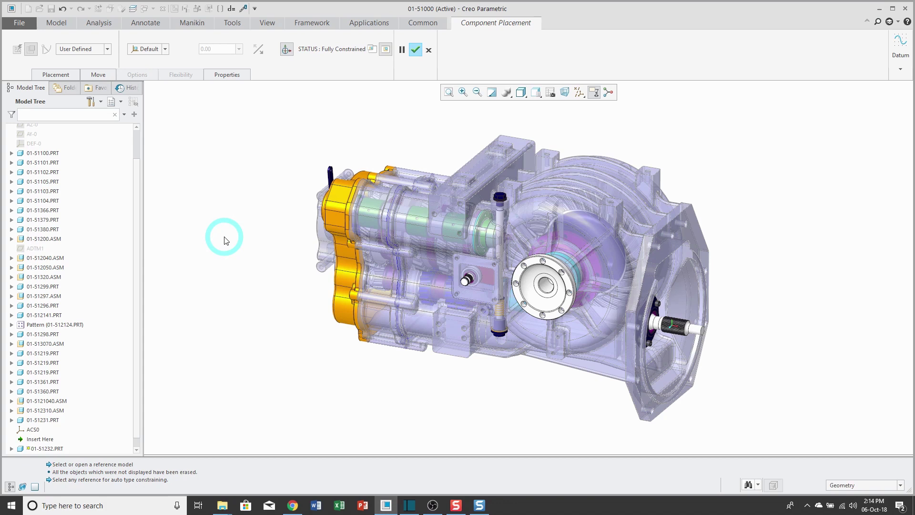
{"action": "left_click", "coordinate": [416, 51]}
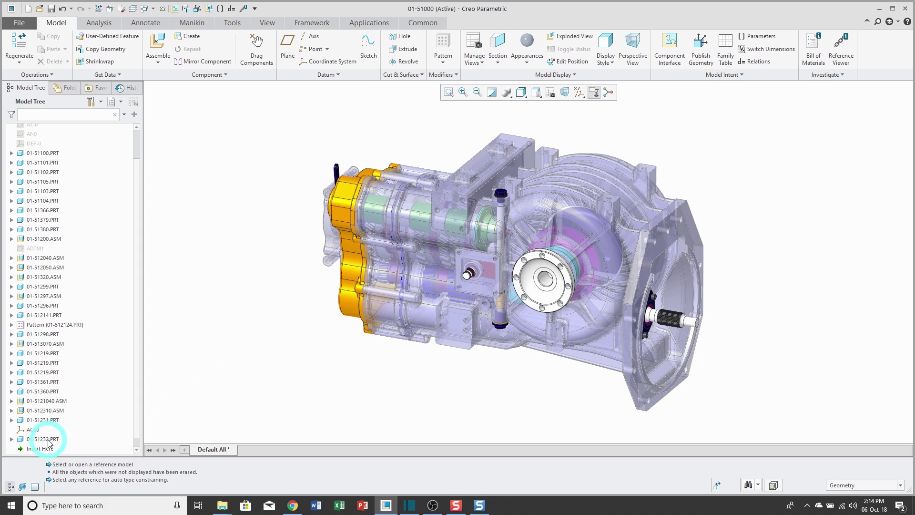
Make part 01-51232 the active part in the assembly.
{"action": "left_click", "coordinate": [48, 441]}
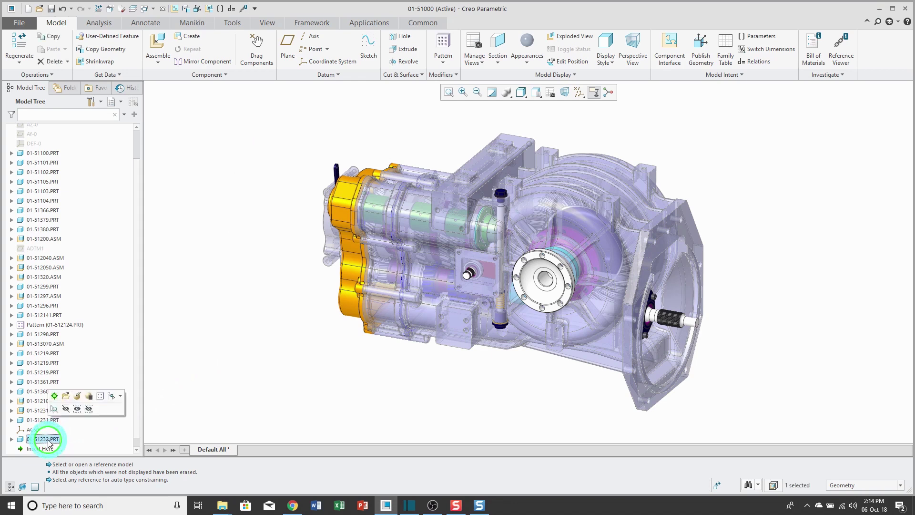
{"action": "left_click", "coordinate": [55, 397]}
{"action": "left_click", "coordinate": [218, 336]}
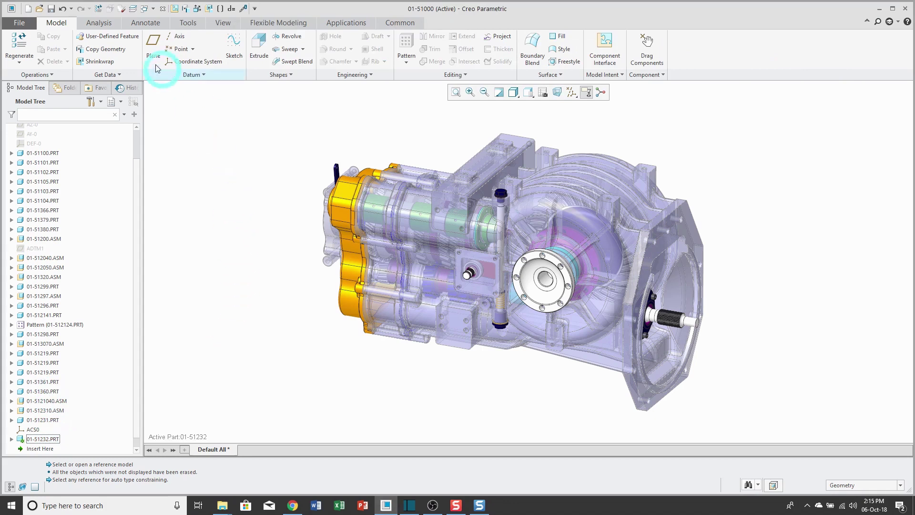
Start a Copy Geometry feature set to external referencing.
{"action": "left_click", "coordinate": [113, 53]}
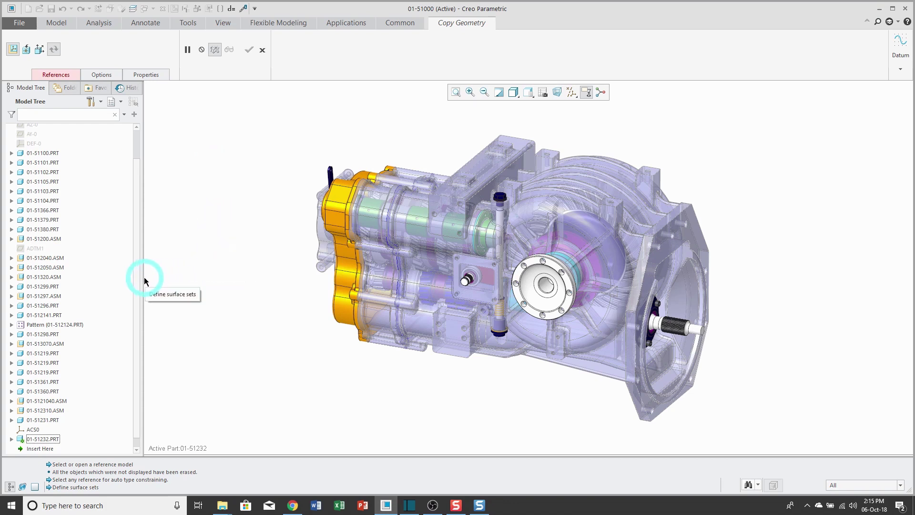
{"action": "scroll", "coordinate": [138, 273], "scroll_direction": "up", "scroll_amount": 2}
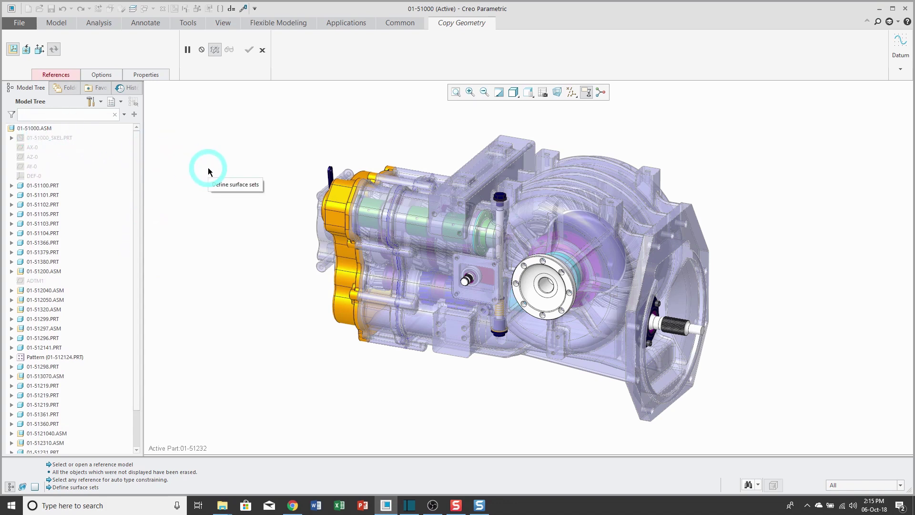
{"action": "left_click", "coordinate": [27, 51]}
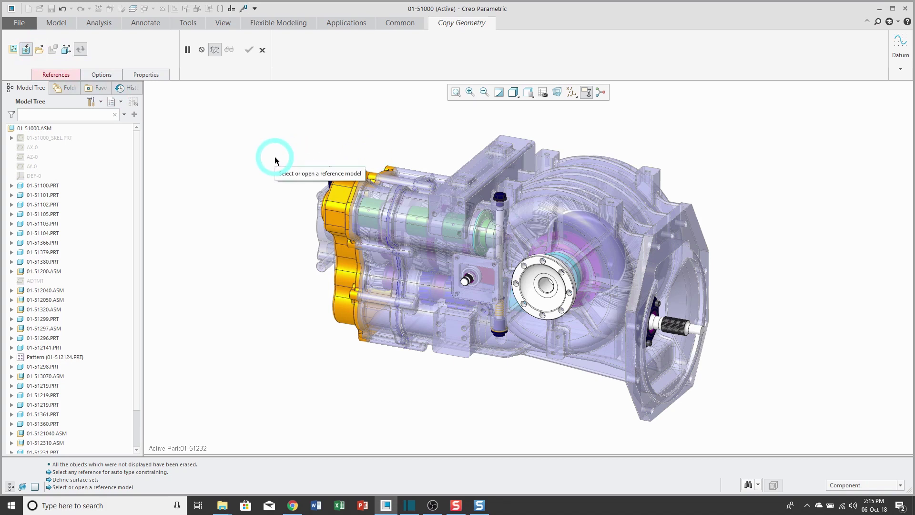
Search for 511 and use part 01-51100 as the reference model with Default placement.
{"action": "left_click", "coordinate": [40, 51]}
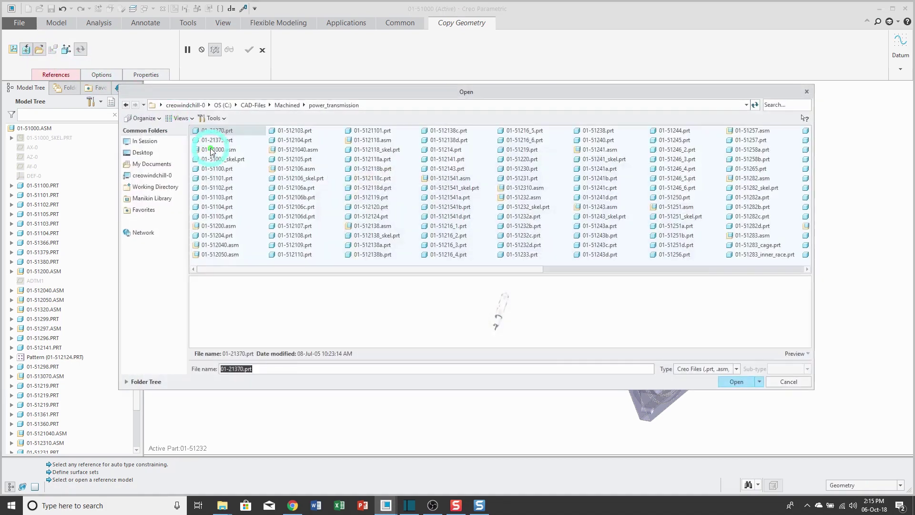
{"action": "left_click", "coordinate": [790, 105]}
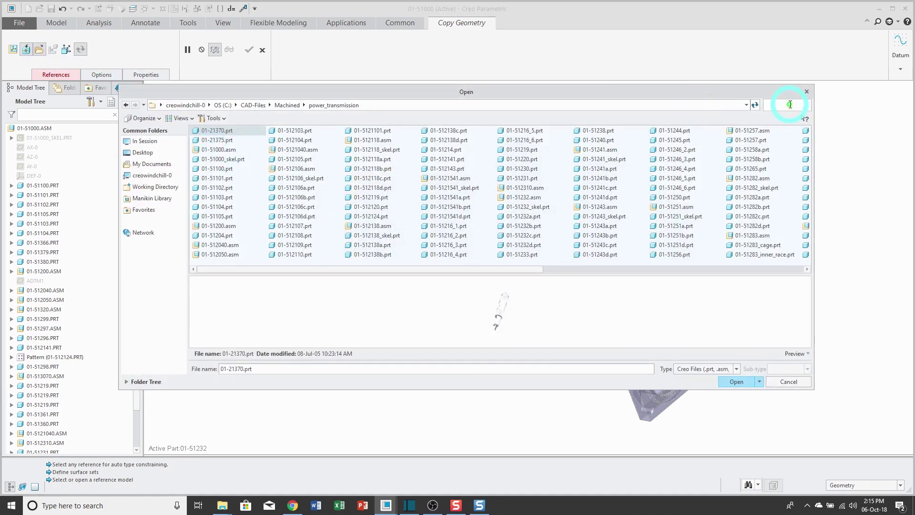
{"action": "type", "text": "51"}
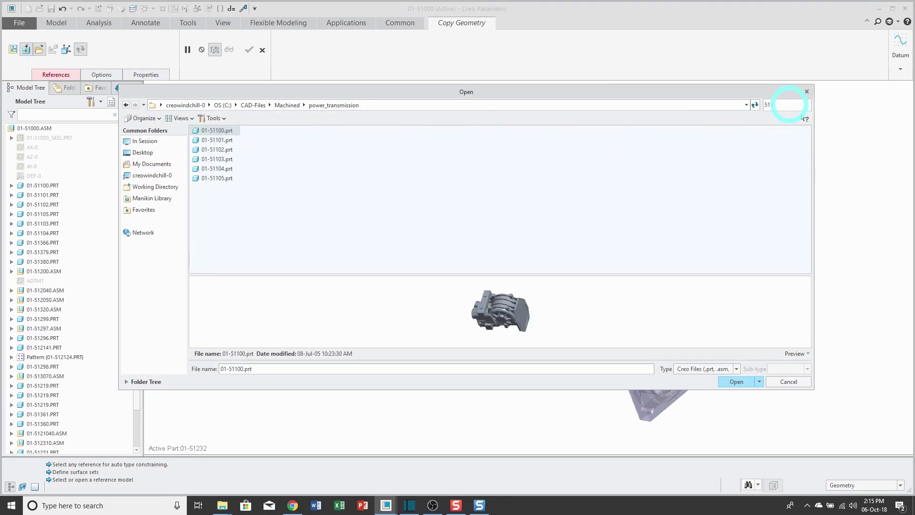
{"action": "type", "text": "1"}
{"action": "left_click", "coordinate": [745, 383]}
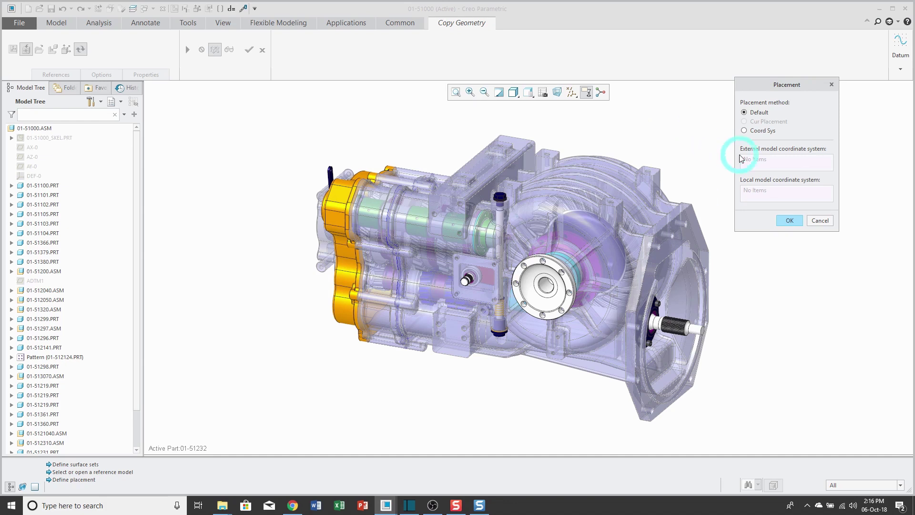
{"action": "left_click", "coordinate": [789, 220]}
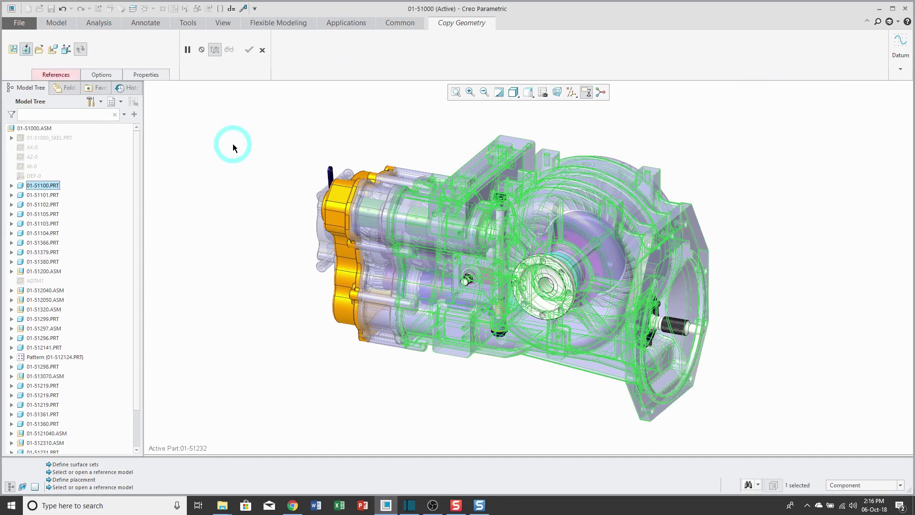
Restrict the copy to published geometry and select PB-MOUNTING from part 01-51100.
{"action": "left_click", "coordinate": [56, 74]}
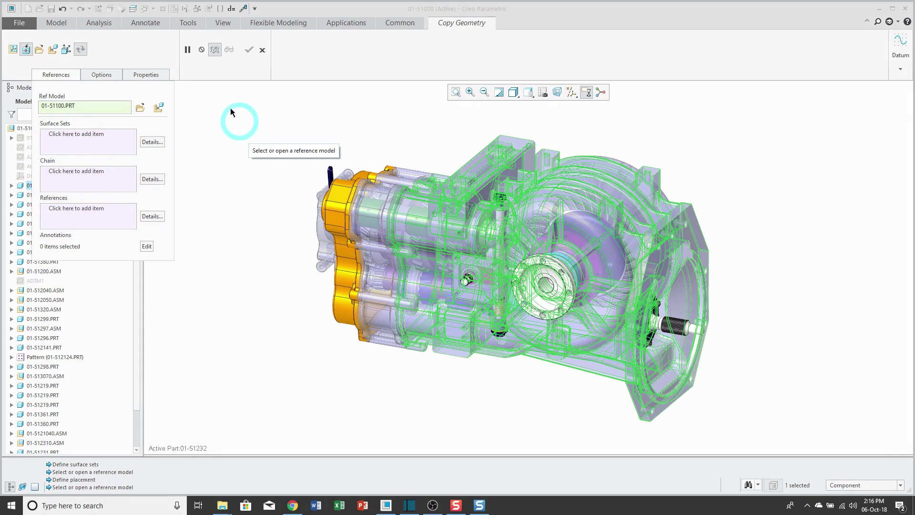
{"action": "left_click", "coordinate": [66, 50]}
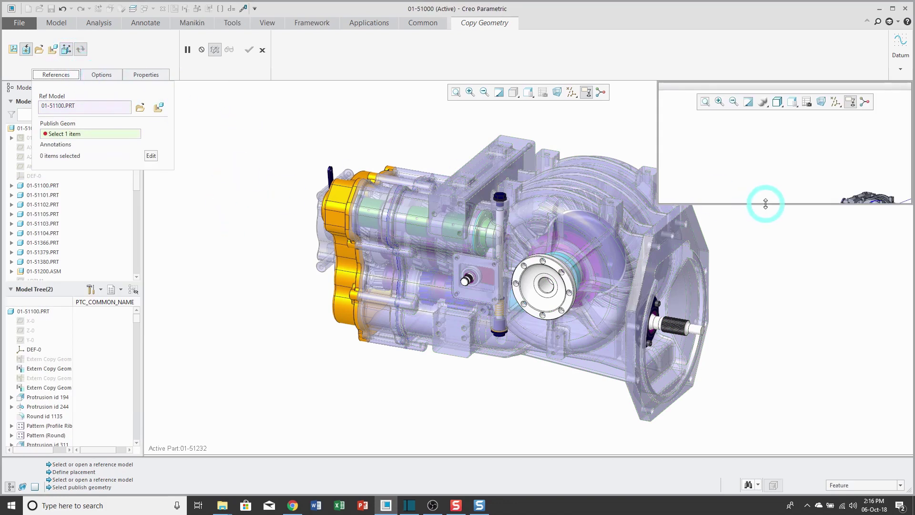
{"action": "left_click_drag", "start_coordinate": [766, 204], "coordinate": [758, 278]}
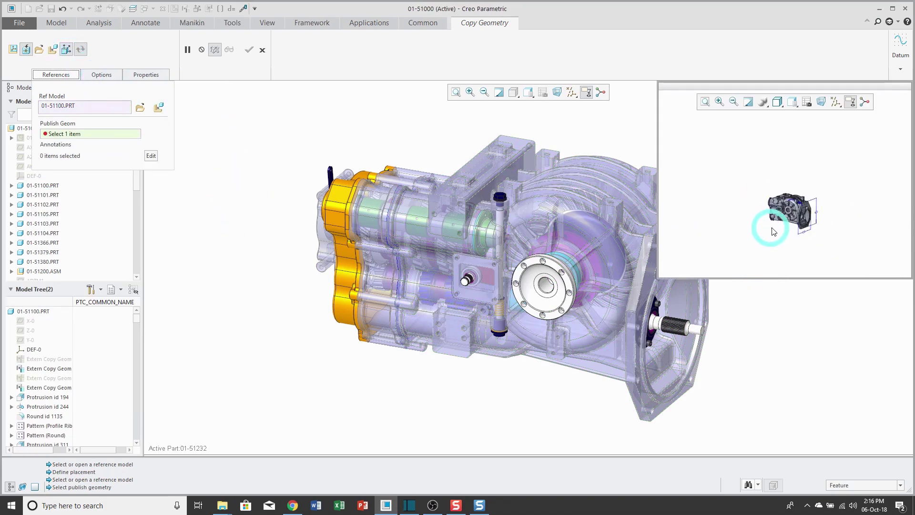
{"action": "scroll", "coordinate": [799, 233], "scroll_direction": "down", "scroll_amount": 4}
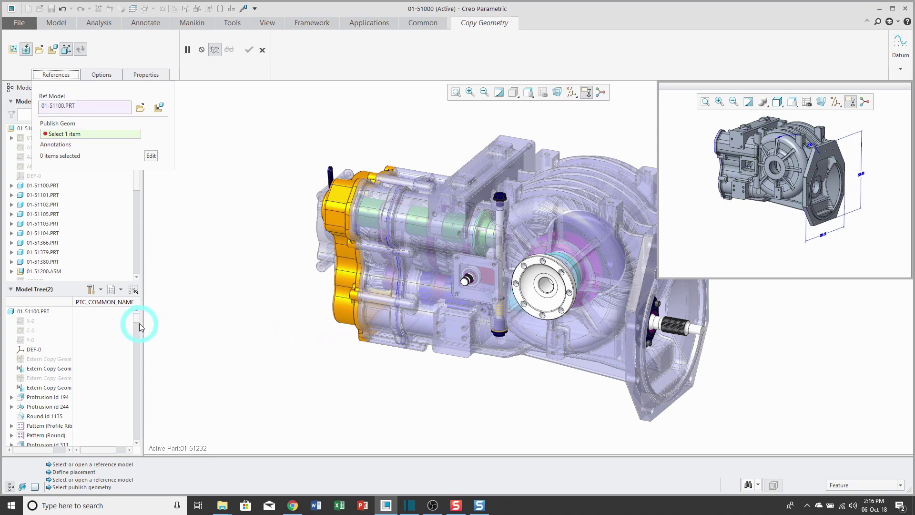
{"action": "left_click_drag", "start_coordinate": [136, 318], "coordinate": [136, 435]}
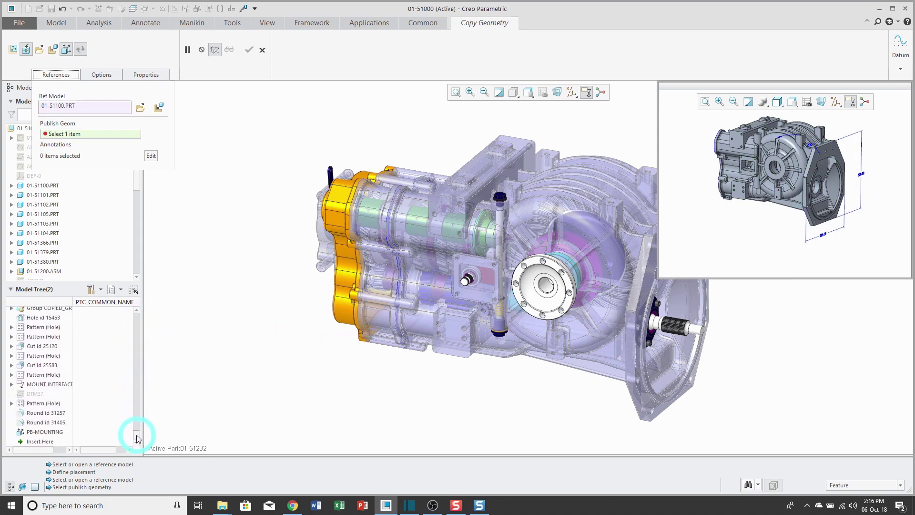
{"action": "left_click", "coordinate": [42, 432]}
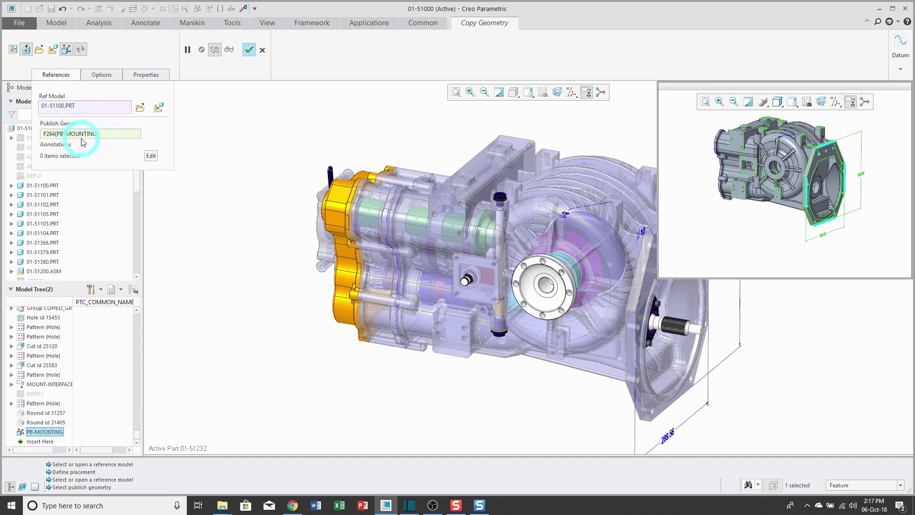
Set the copied geometry to Manual Update, cancelling the Break Dependency prompt.
{"action": "left_click", "coordinate": [103, 75]}
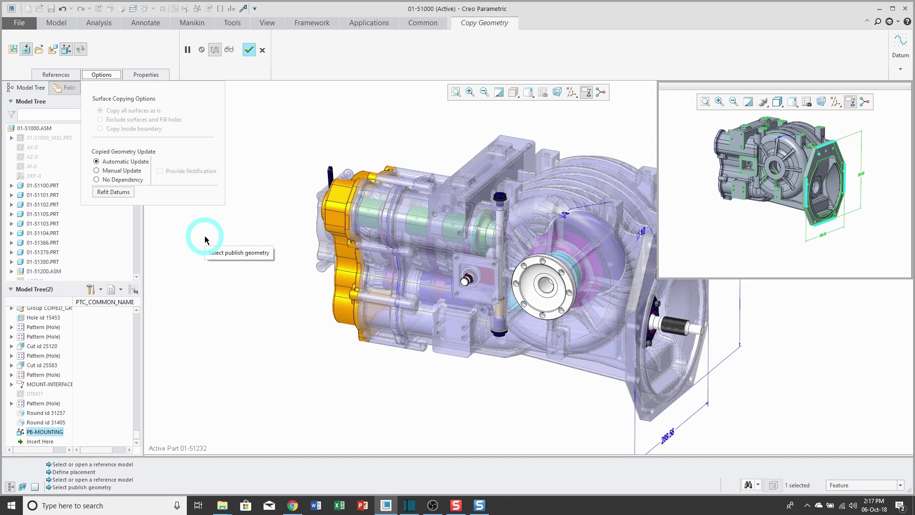
{"action": "left_click", "coordinate": [121, 172]}
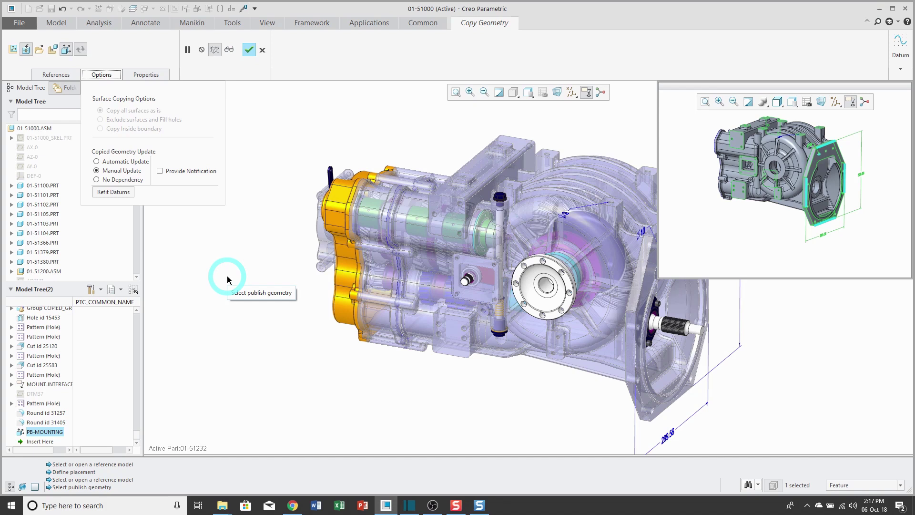
{"action": "left_click", "coordinate": [108, 183]}
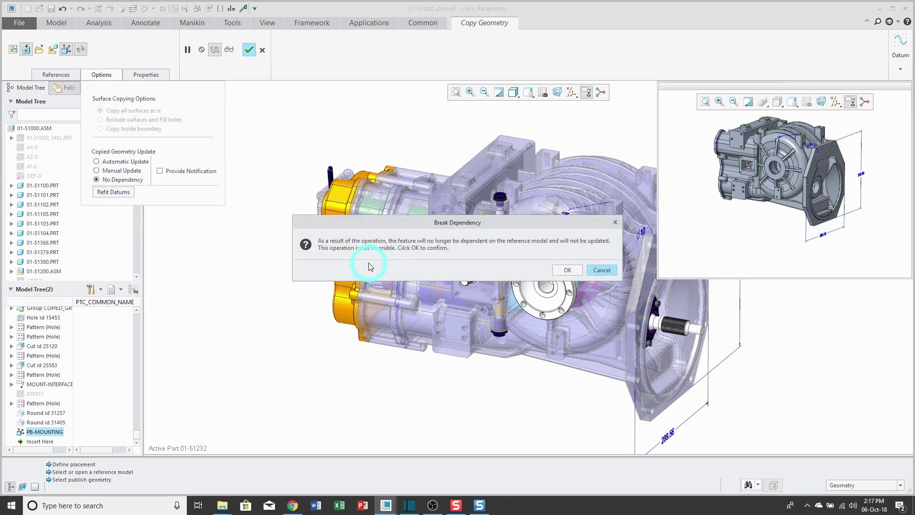
{"action": "left_click", "coordinate": [601, 270]}
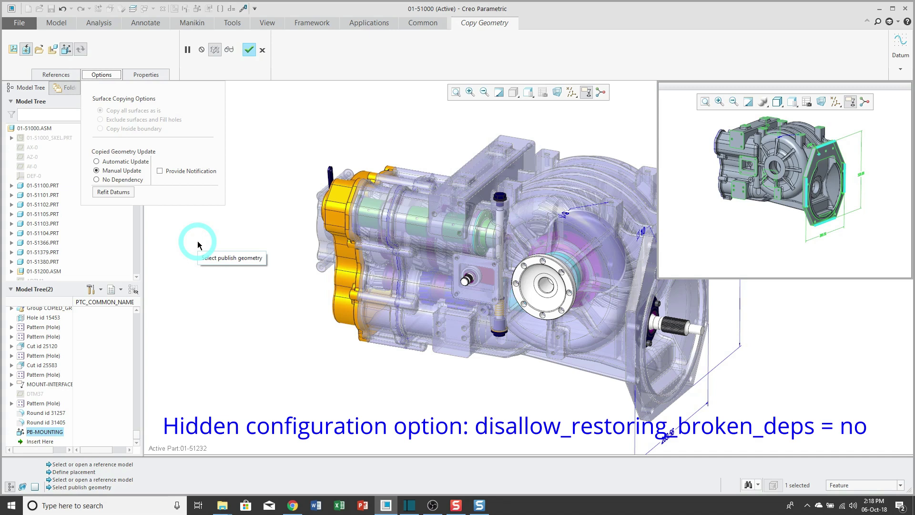
Rename the copy geometry feature to ECG-O1-51100 and complete it.
{"action": "left_click", "coordinate": [153, 75]}
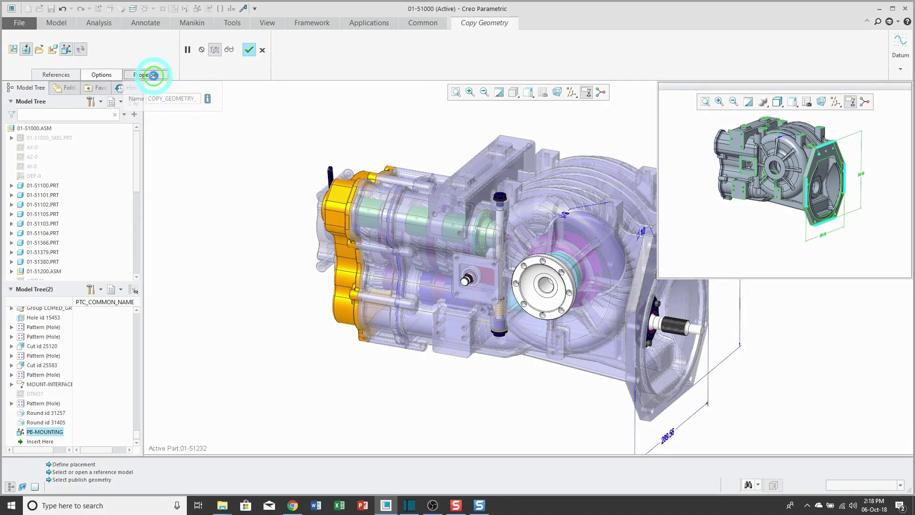
{"action": "left_click", "coordinate": [180, 98]}
{"action": "key", "text": "Home"}
{"action": "type", "text": "EXTERN_"}
{"action": "double_click", "coordinate": [180, 99]}
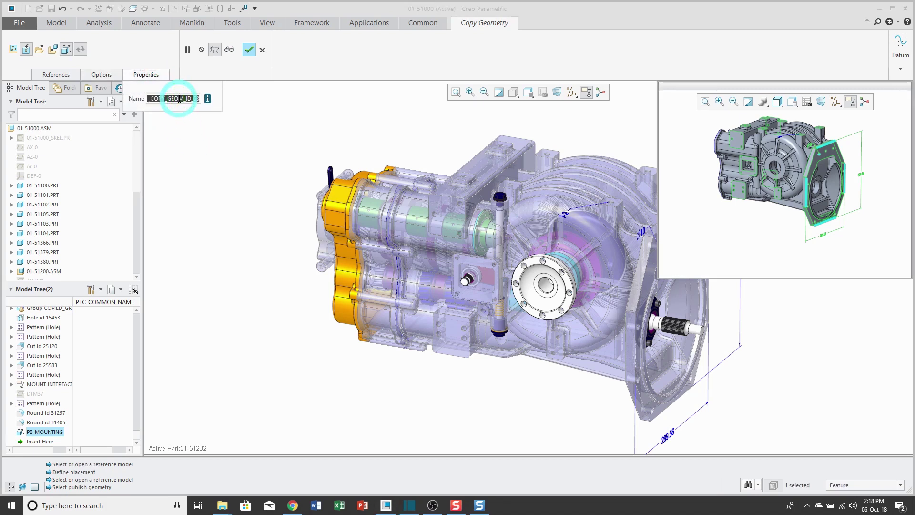
{"action": "type", "text": "ecg"}
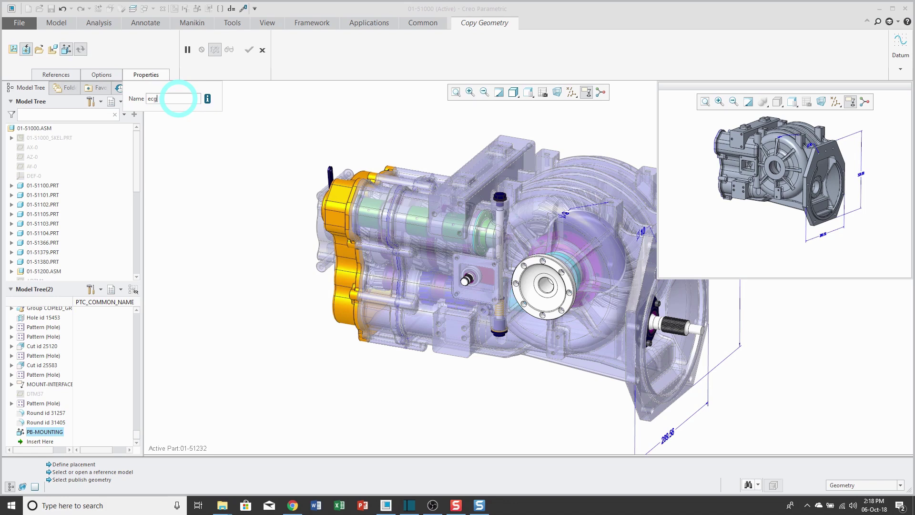
{"action": "type", "text": "-"}
{"action": "type", "text": "p"}
{"action": "type", "text": "1-511"}
{"action": "type", "text": "00"}
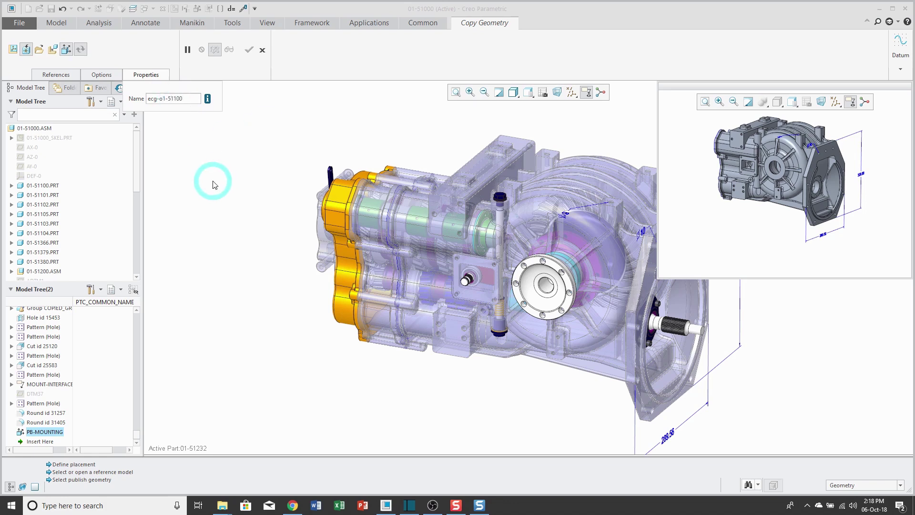
{"action": "key", "text": "Return"}
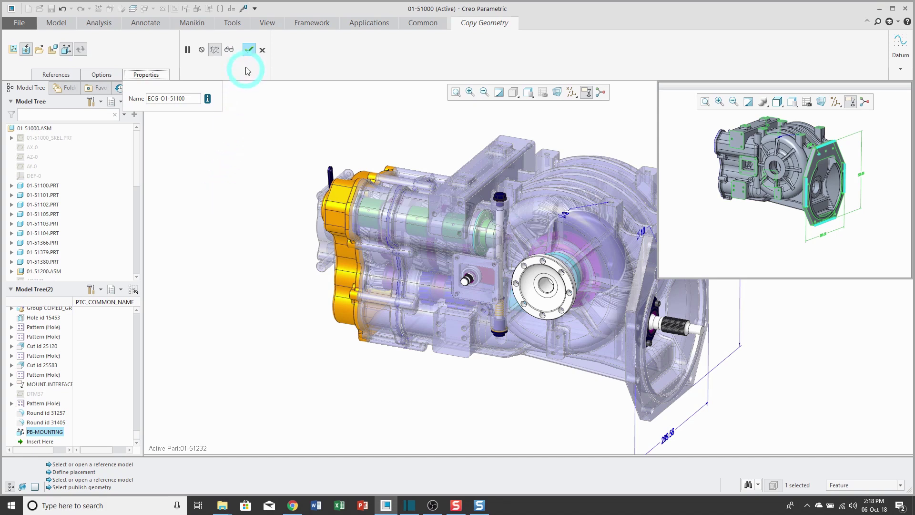
{"action": "left_click", "coordinate": [248, 49]}
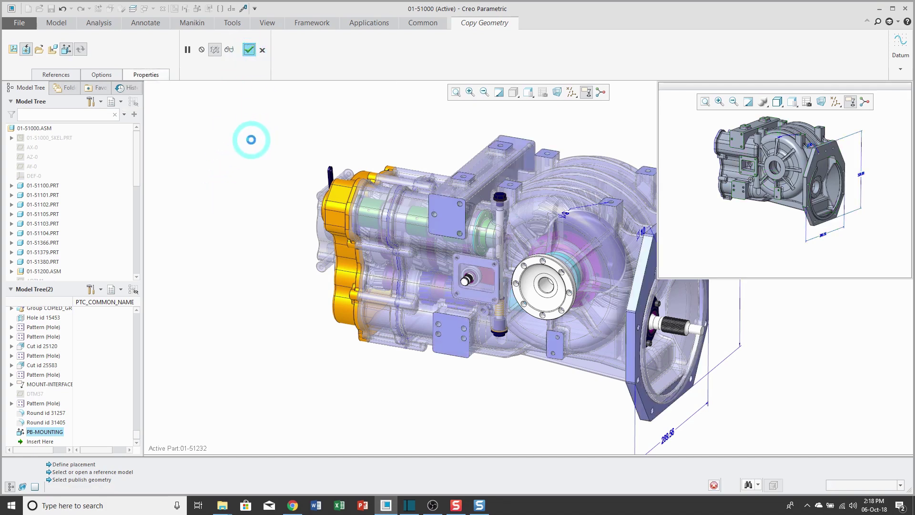
Open part 01-51232 from the model tree in its own window.
{"action": "scroll", "coordinate": [71, 374], "scroll_direction": "down", "scroll_amount": 3}
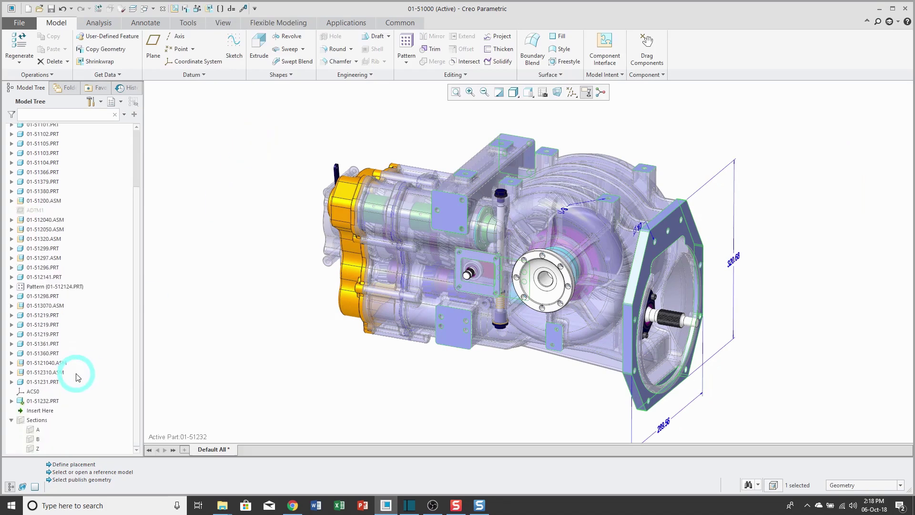
{"action": "left_click", "coordinate": [11, 400]}
{"action": "scroll", "coordinate": [88, 382], "scroll_direction": "down", "scroll_amount": 3}
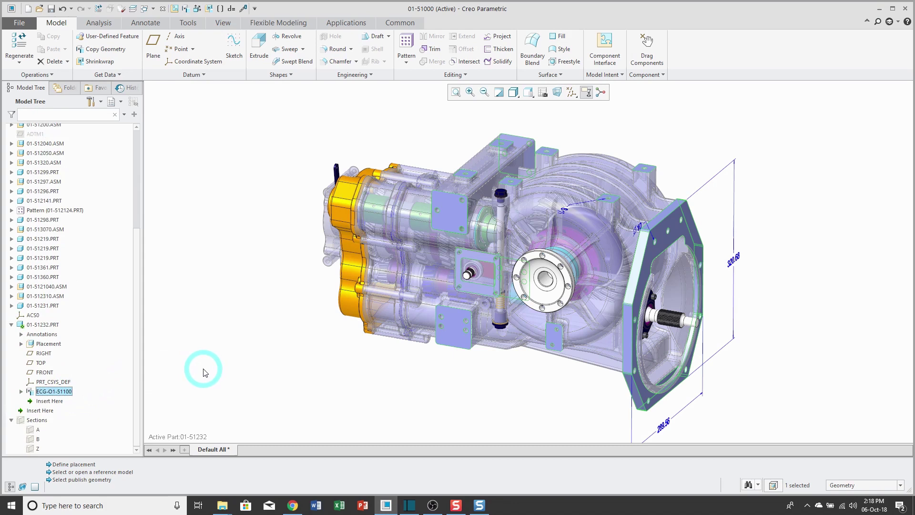
{"action": "left_click", "coordinate": [54, 325]}
{"action": "left_click", "coordinate": [60, 281]}
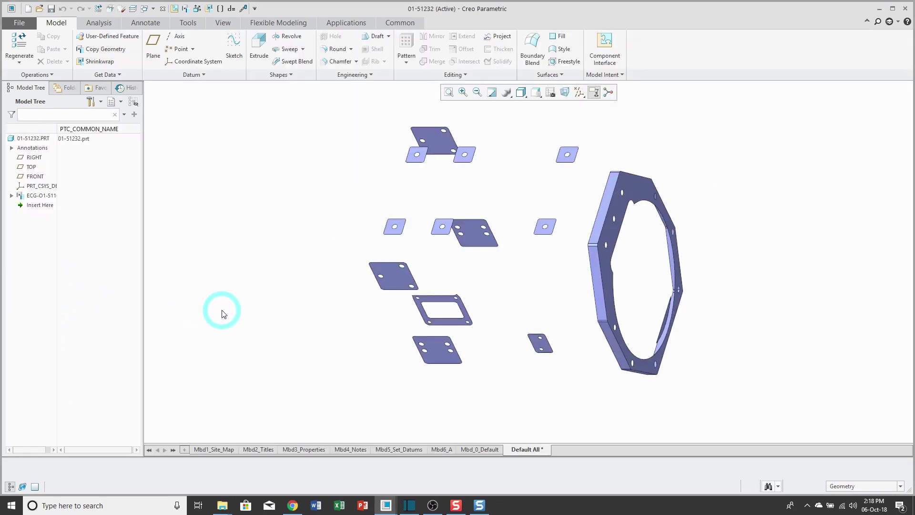
Orbit the part to view the copied plates and turn on datum plane display.
{"action": "middle_click_drag", "start_coordinate": [342, 296], "coordinate": [487, 278]}
{"action": "scroll", "coordinate": [486, 278], "scroll_direction": "down", "scroll_amount": 3}
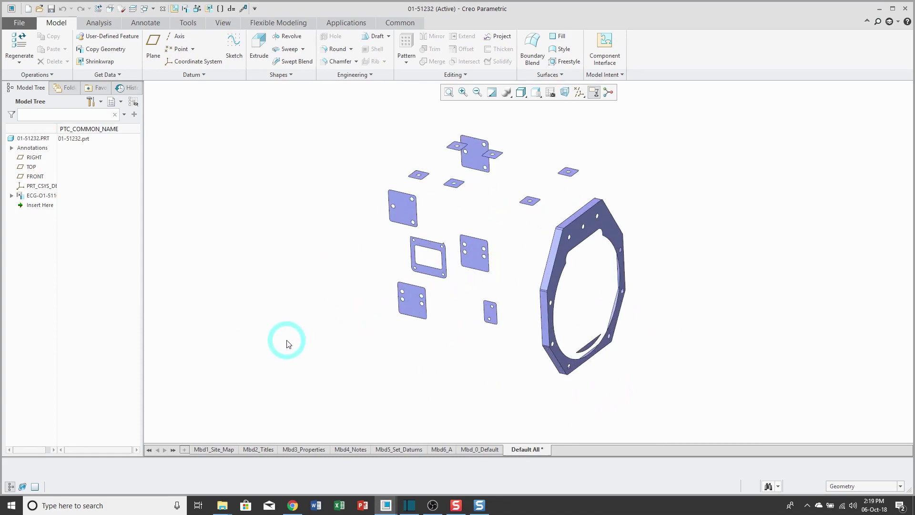
{"action": "left_click", "coordinate": [580, 92]}
{"action": "left_click", "coordinate": [602, 147]}
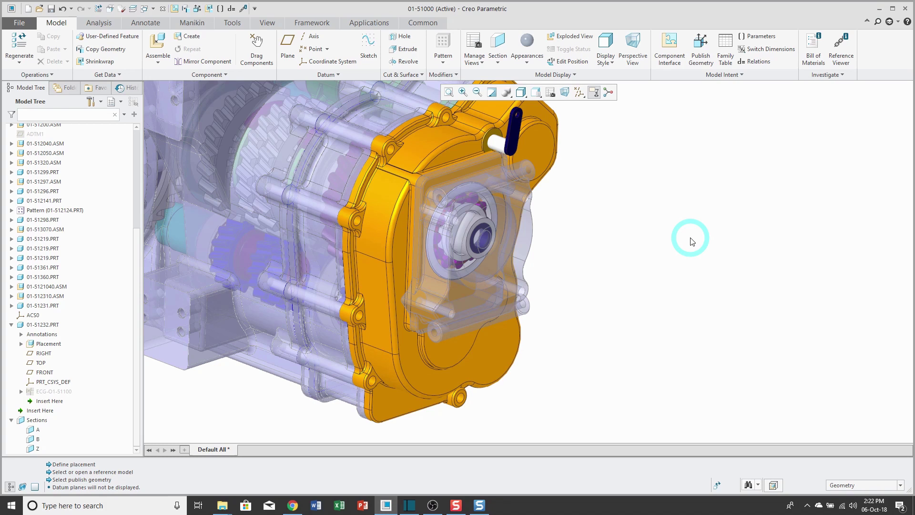
Activate part 01-51232 and start another external Copy Geometry feature.
{"action": "left_click", "coordinate": [41, 325]}
{"action": "left_click", "coordinate": [47, 279]}
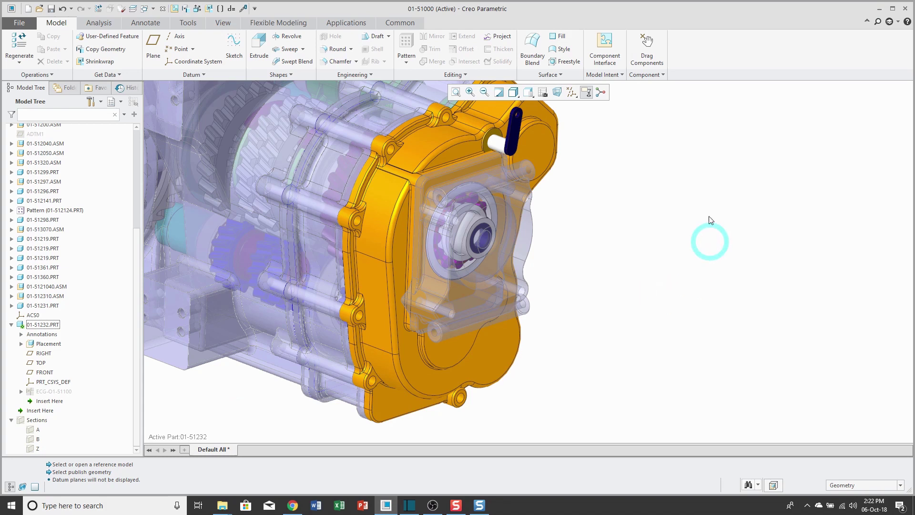
{"action": "left_click", "coordinate": [109, 54]}
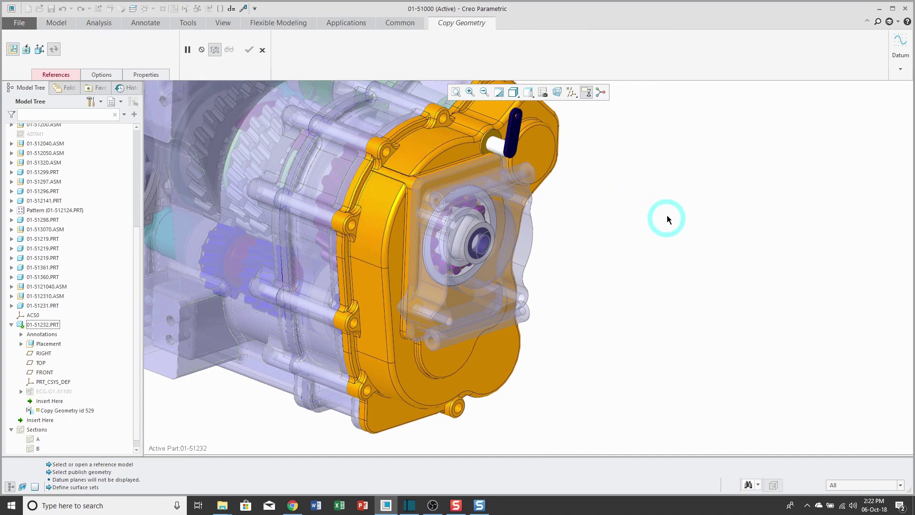
{"action": "left_click", "coordinate": [11, 52]}
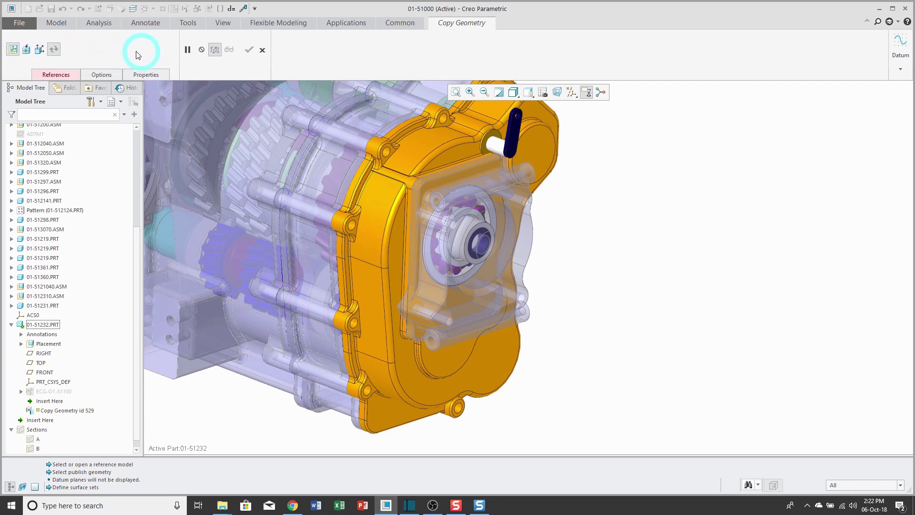
{"action": "left_click", "coordinate": [64, 75]}
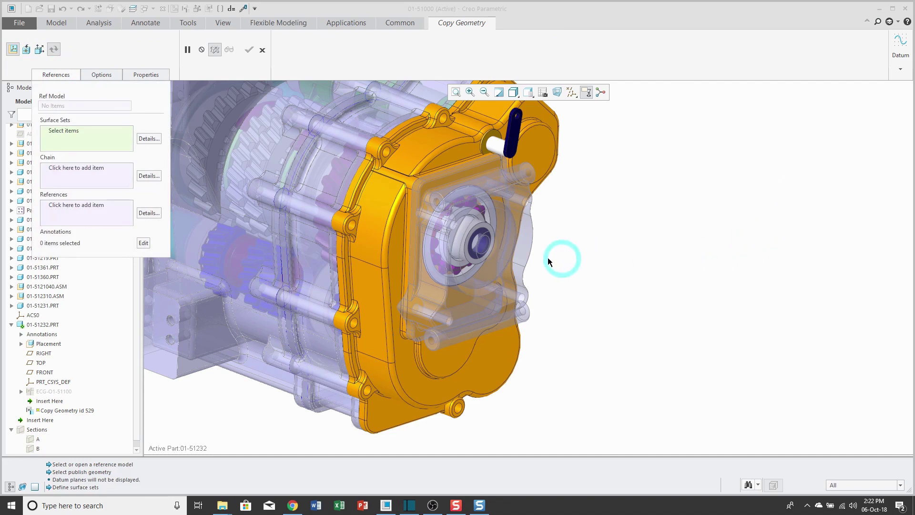
Pick the gearbox cover of part 01-51103 and copy all its solid surfaces.
{"action": "left_click", "coordinate": [505, 250]}
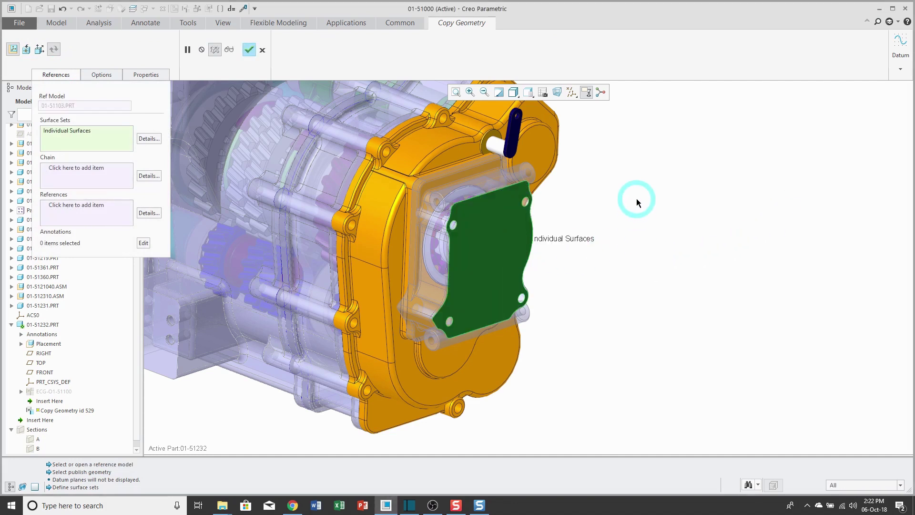
{"action": "right_click", "coordinate": [637, 198]}
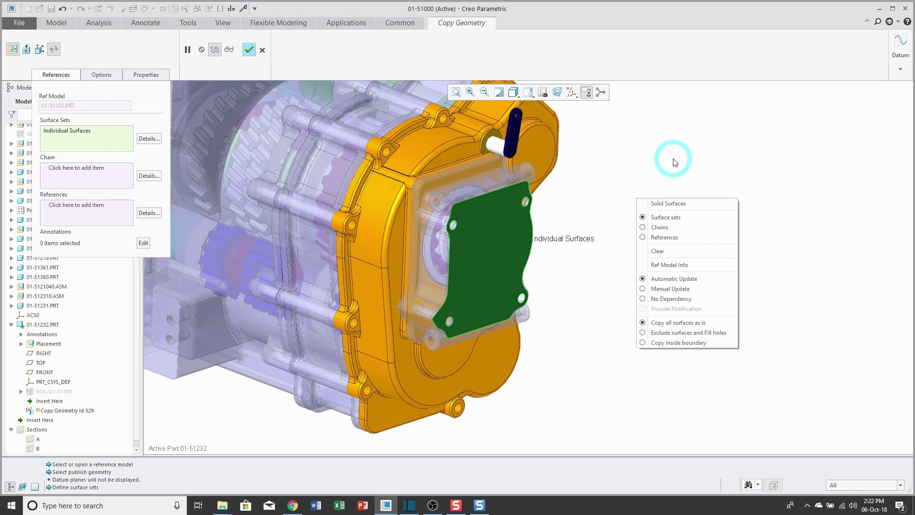
{"action": "left_click", "coordinate": [686, 203]}
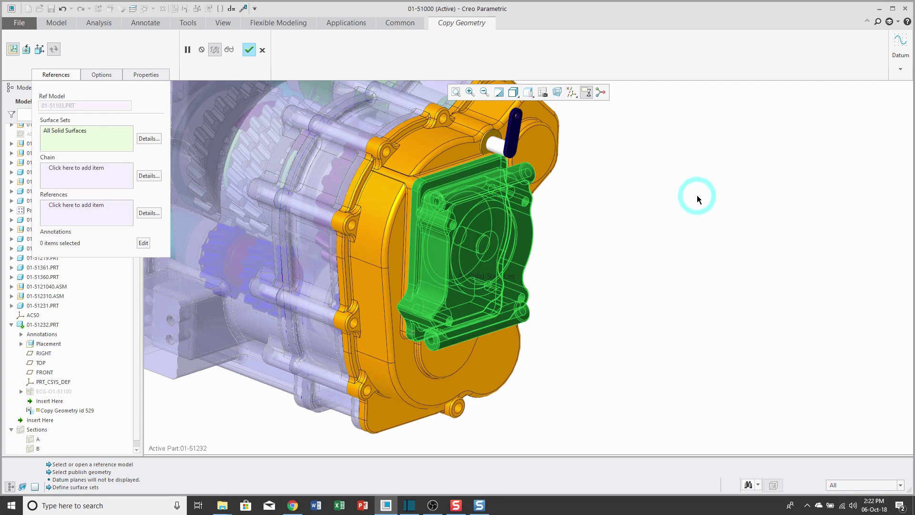
{"action": "left_click", "coordinate": [146, 140]}
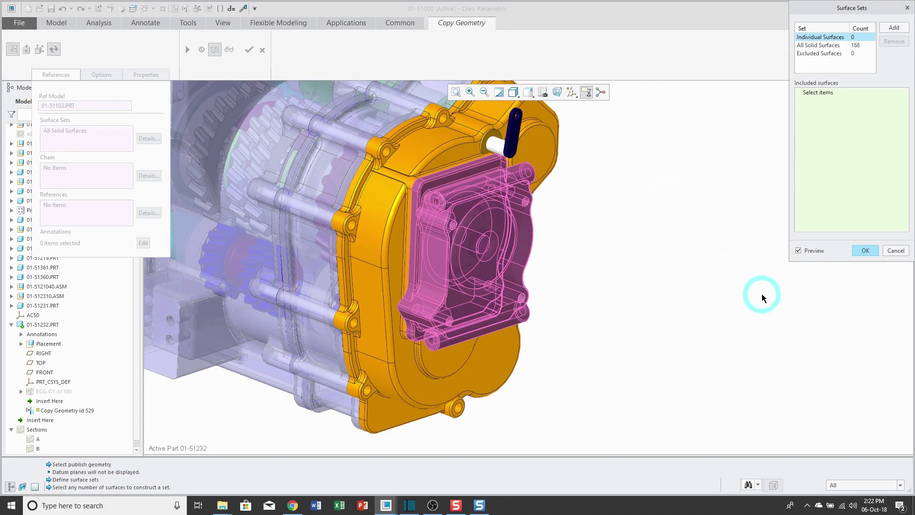
{"action": "left_click", "coordinate": [897, 251]}
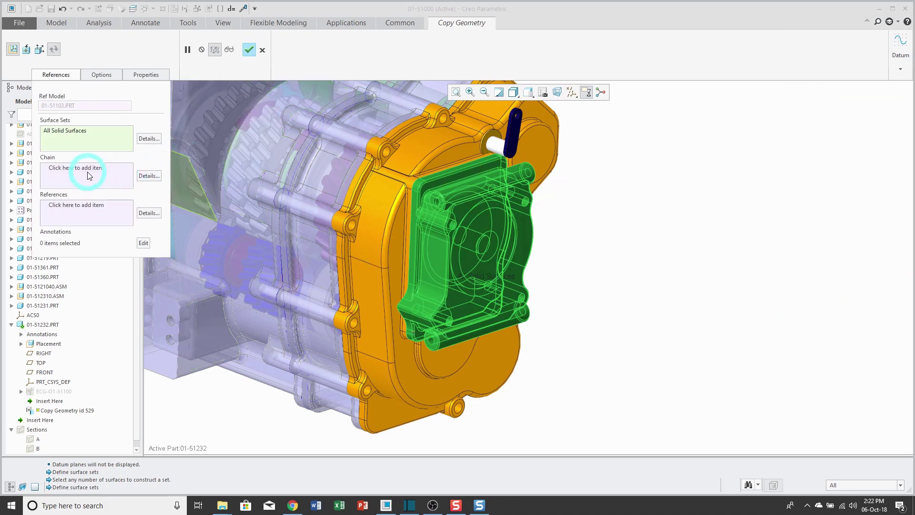
Add three hole edges on the cover as one-by-one edge chains.
{"action": "left_click", "coordinate": [76, 169]}
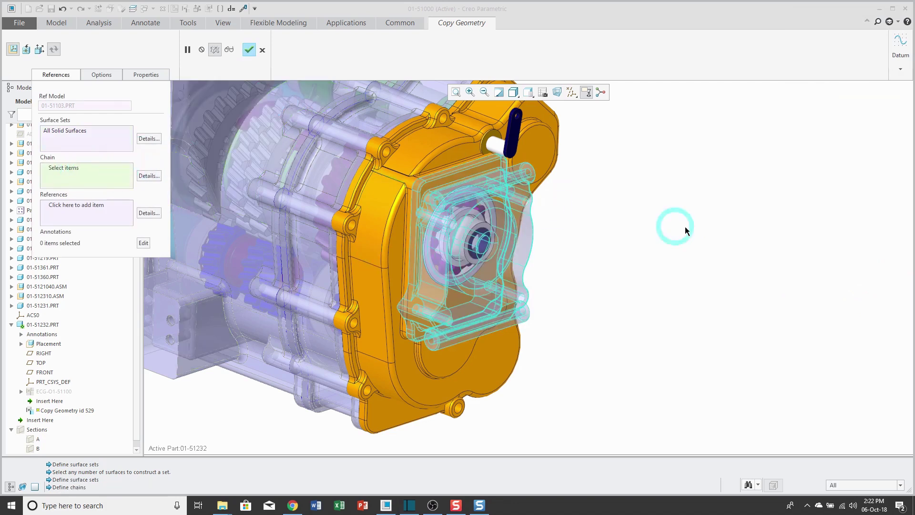
{"action": "scroll", "coordinate": [435, 351], "scroll_direction": "down", "scroll_amount": 6}
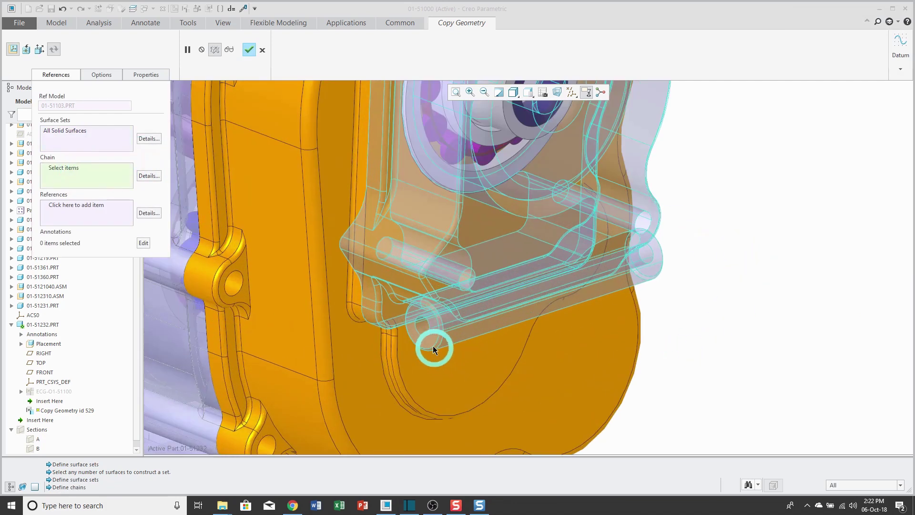
{"action": "left_click", "coordinate": [413, 323]}
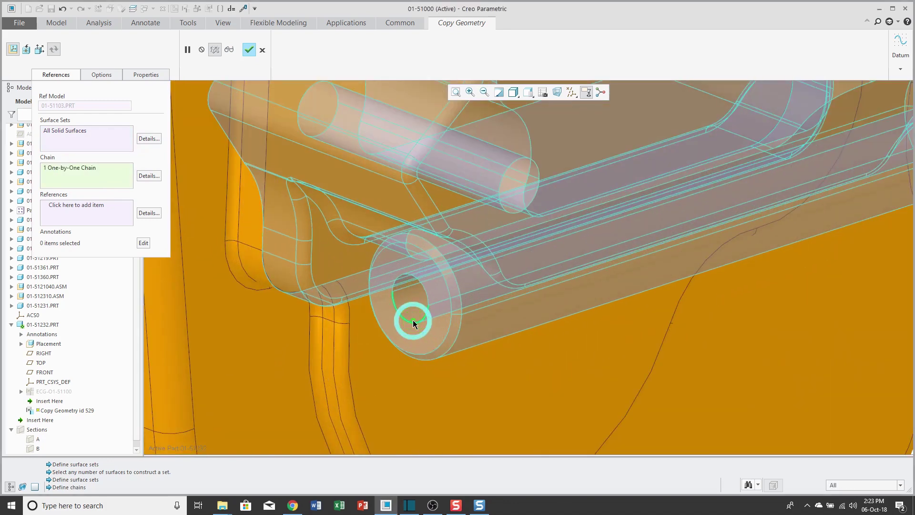
{"action": "left_click", "coordinate": [426, 295], "text": "ctrl"}
{"action": "scroll", "coordinate": [426, 300], "scroll_direction": "up", "scroll_amount": 6}
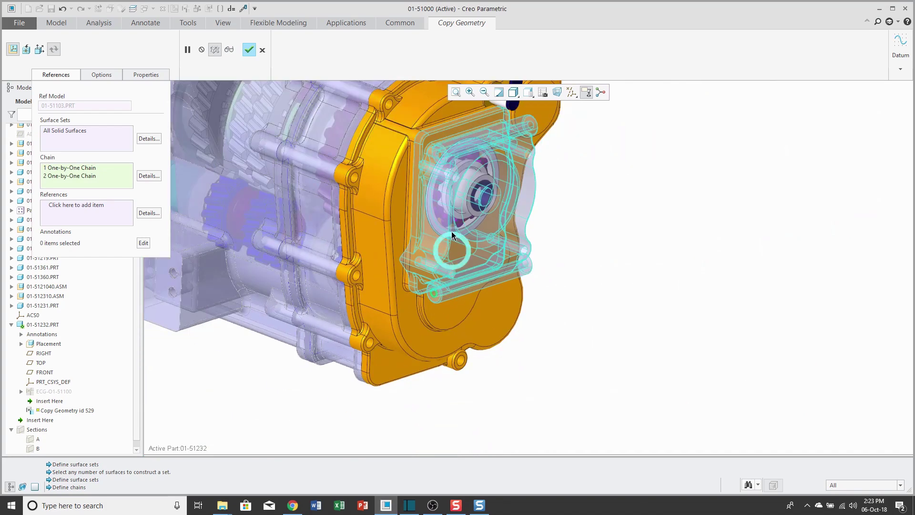
{"action": "mouse_move", "coordinate": [556, 264]}
{"action": "middle_mouse_down"}
{"action": "mouse_move", "coordinate": [537, 244]}
{"action": "mouse_move", "coordinate": [487, 255]}
{"action": "mouse_move", "coordinate": [602, 279]}
{"action": "middle_mouse_up"}
{"action": "scroll", "coordinate": [582, 272], "scroll_direction": "down", "scroll_amount": 8}
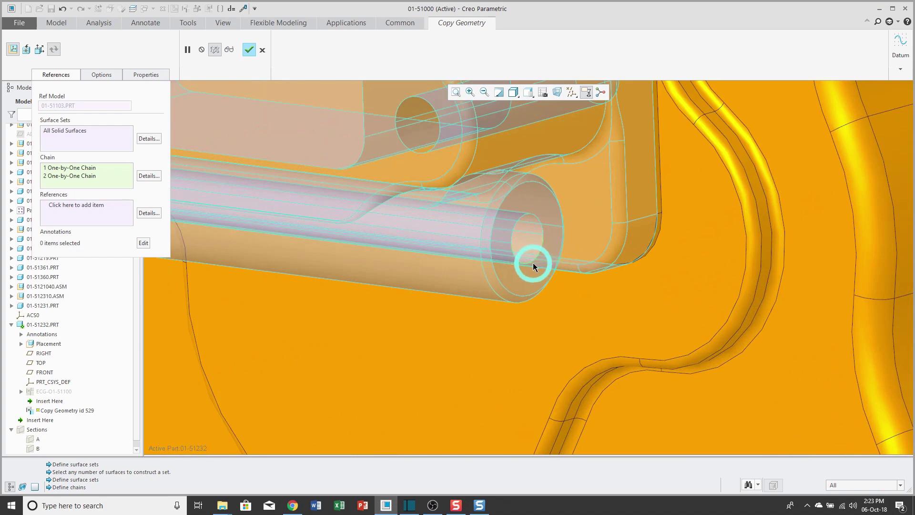
{"action": "left_click", "coordinate": [535, 218], "text": "ctrl"}
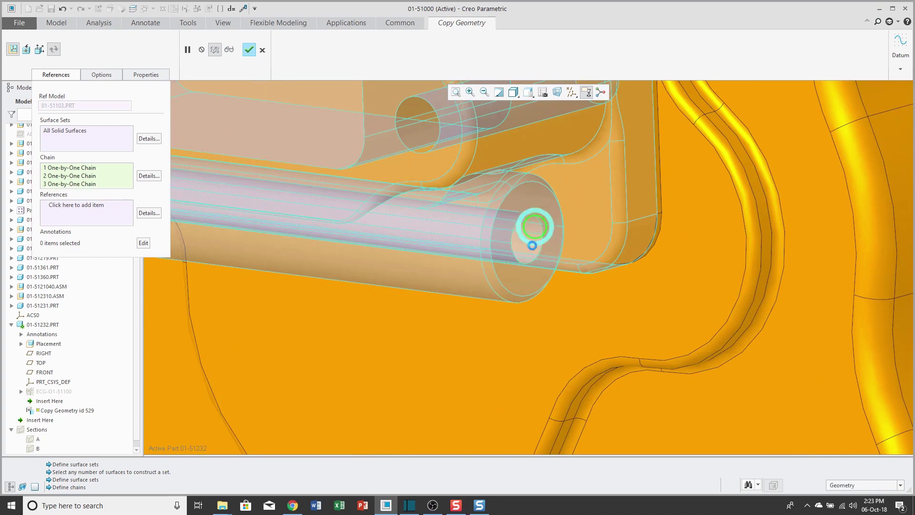
{"action": "scroll", "coordinate": [487, 267], "scroll_direction": "up", "scroll_amount": 8}
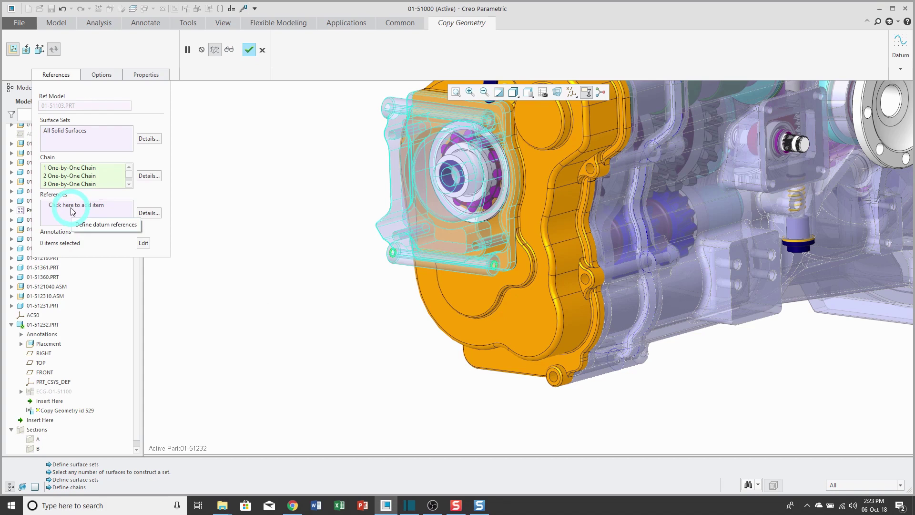
Start a datum reference collector, show datum planes, and open the Layers tree for 01-51232.
{"action": "right_click", "coordinate": [234, 228]}
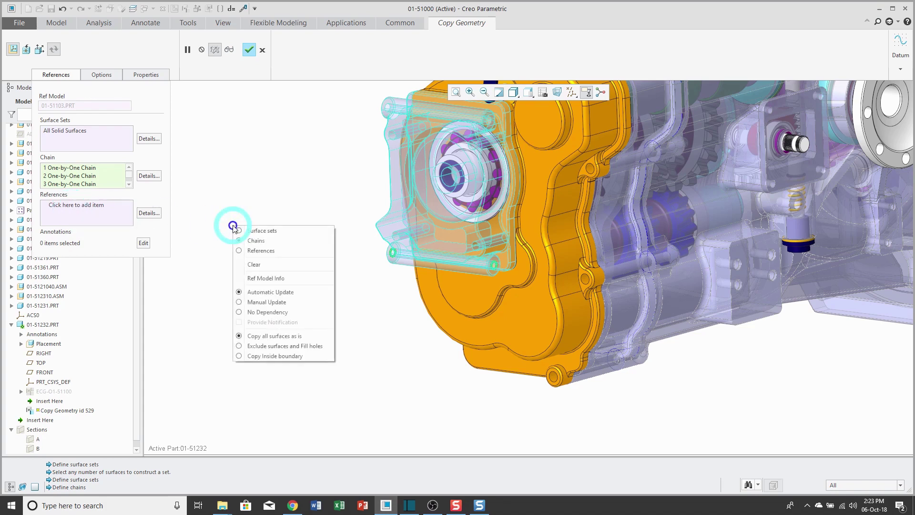
{"action": "left_click", "coordinate": [265, 252]}
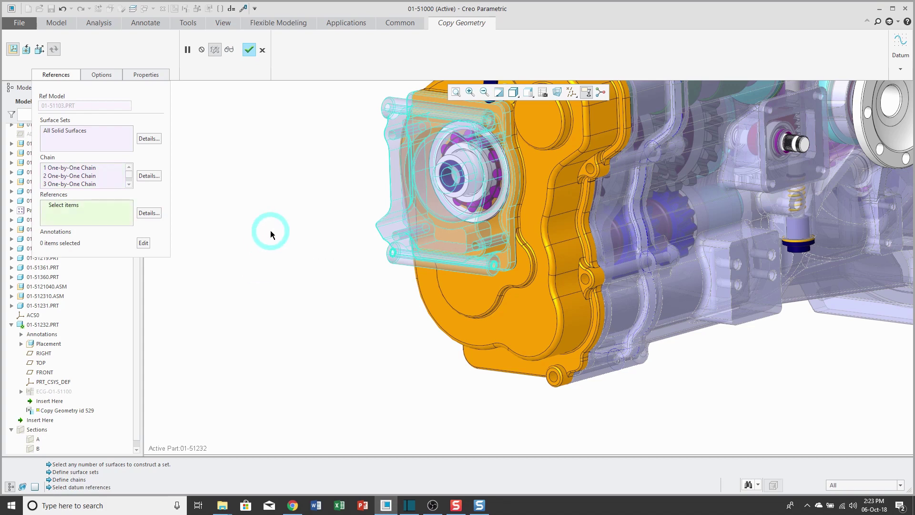
{"action": "left_click", "coordinate": [572, 95]}
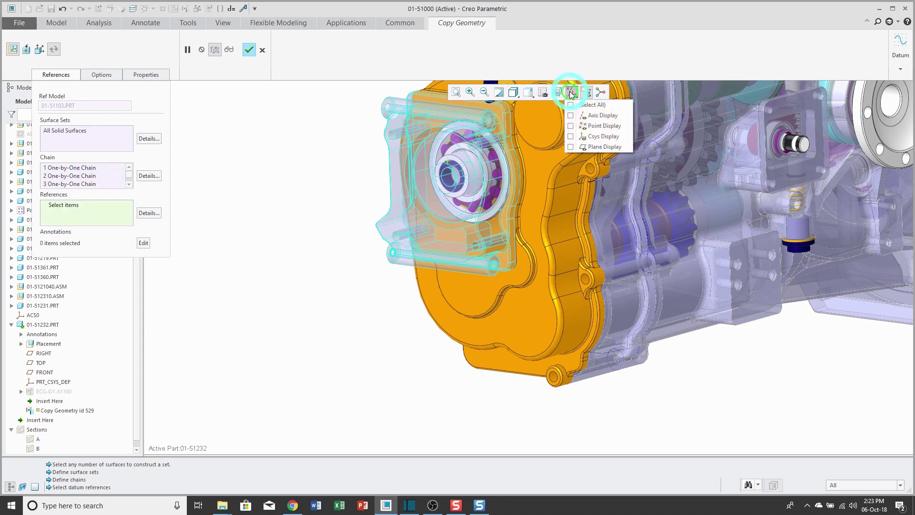
{"action": "left_click", "coordinate": [599, 147]}
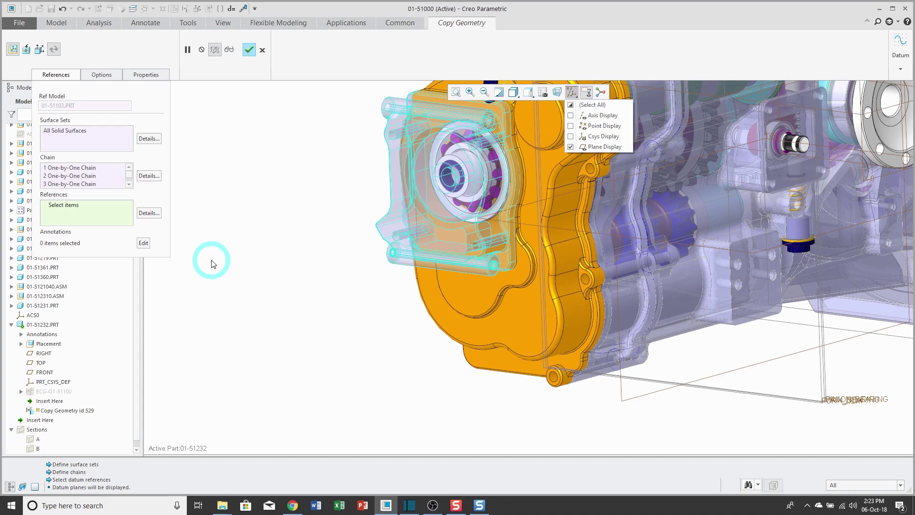
{"action": "left_click", "coordinate": [134, 9]}
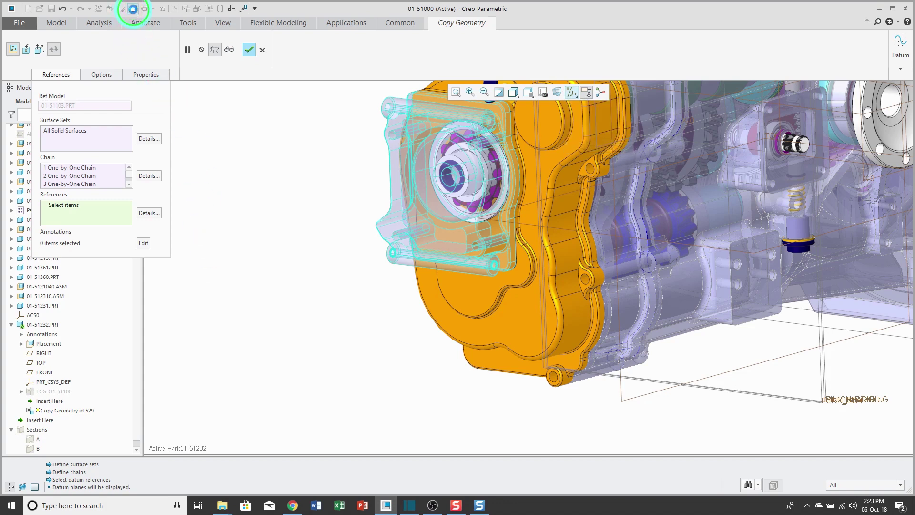
{"action": "left_click", "coordinate": [133, 10]}
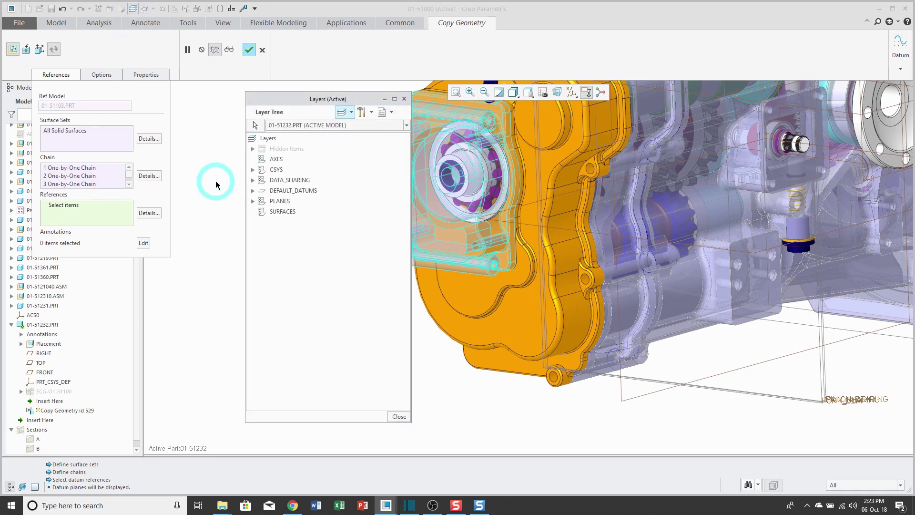
List the layers of part 01-51103 and show its ALL_PLANES layer.
{"action": "left_click", "coordinate": [255, 126]}
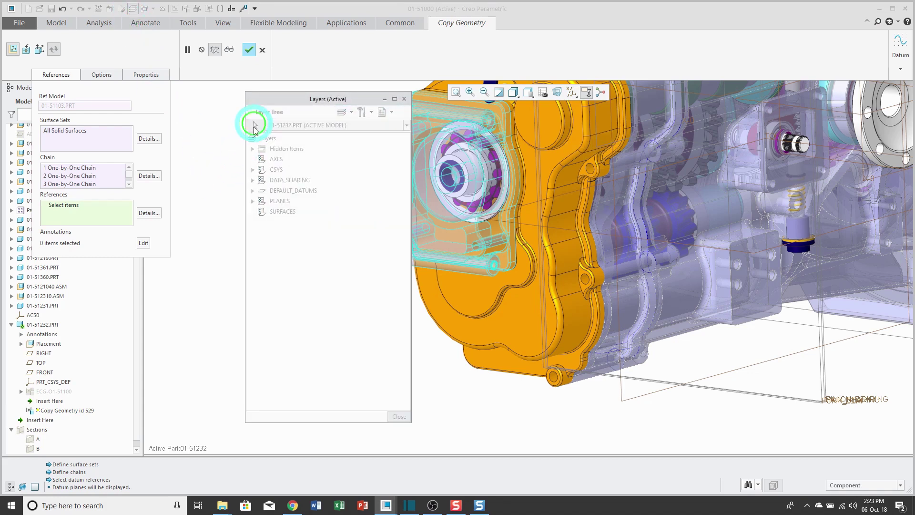
{"action": "left_click", "coordinate": [485, 233]}
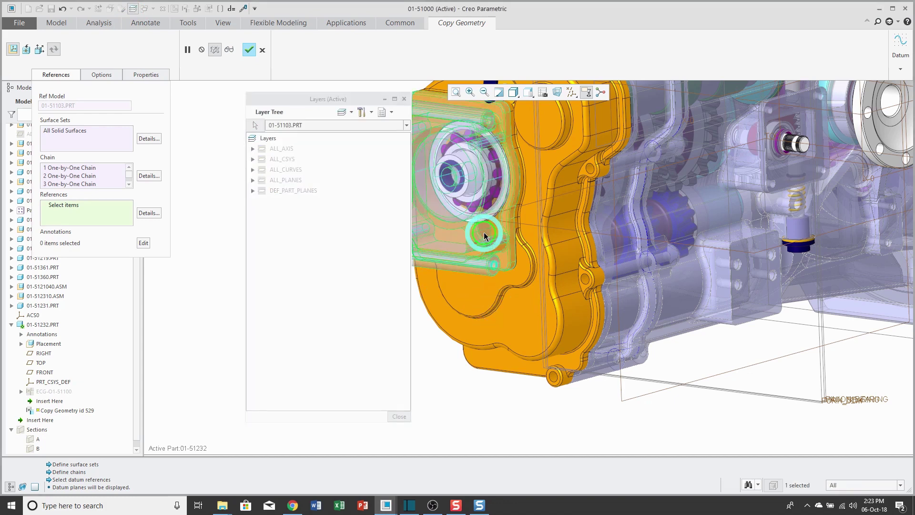
{"action": "right_click", "coordinate": [292, 180]}
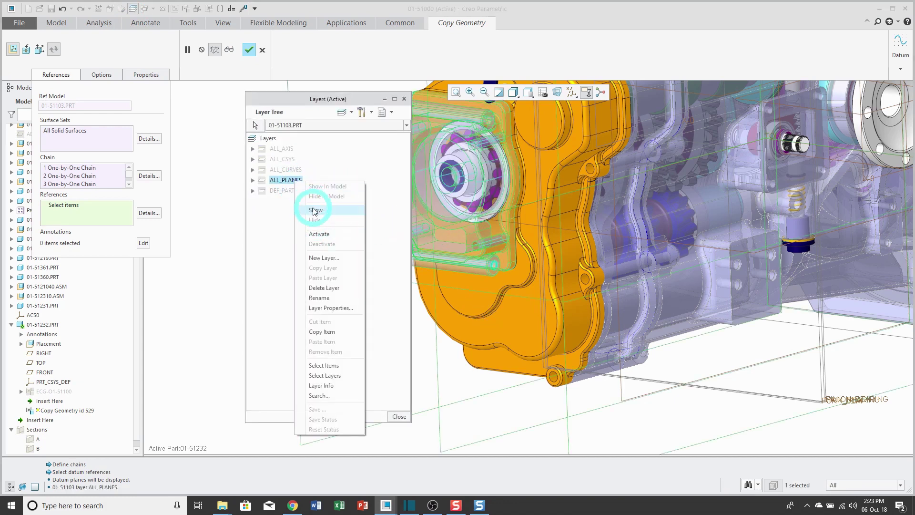
{"action": "left_click", "coordinate": [316, 222]}
Show the ALL_CSYS and ALL_AXIS layers as well, then close the layer tree.
{"action": "left_click", "coordinate": [286, 159]}
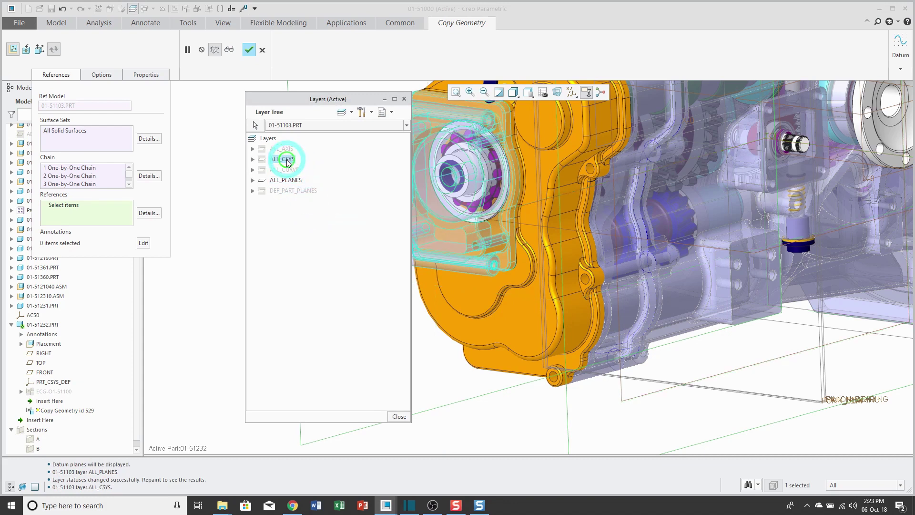
{"action": "right_click", "coordinate": [287, 160]}
{"action": "left_click", "coordinate": [307, 198]}
{"action": "left_click", "coordinate": [286, 149]}
{"action": "right_click", "coordinate": [286, 149]}
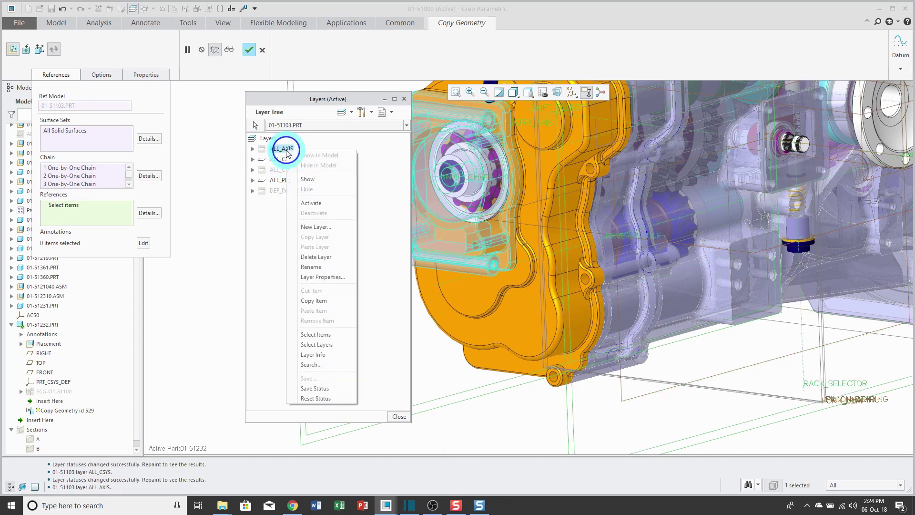
{"action": "left_click", "coordinate": [307, 189]}
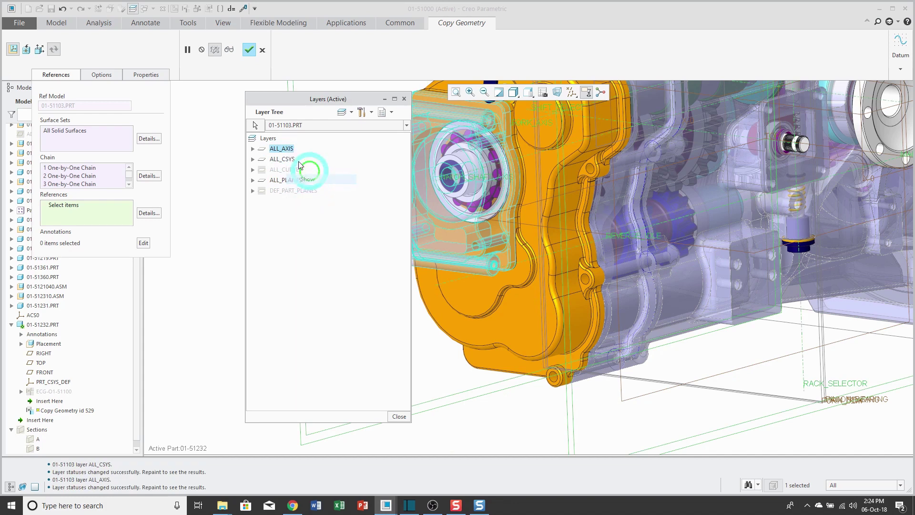
{"action": "left_click", "coordinate": [399, 417]}
Turn on datum axis display in the display filters.
{"action": "left_click", "coordinate": [572, 92]}
{"action": "left_click", "coordinate": [594, 120]}
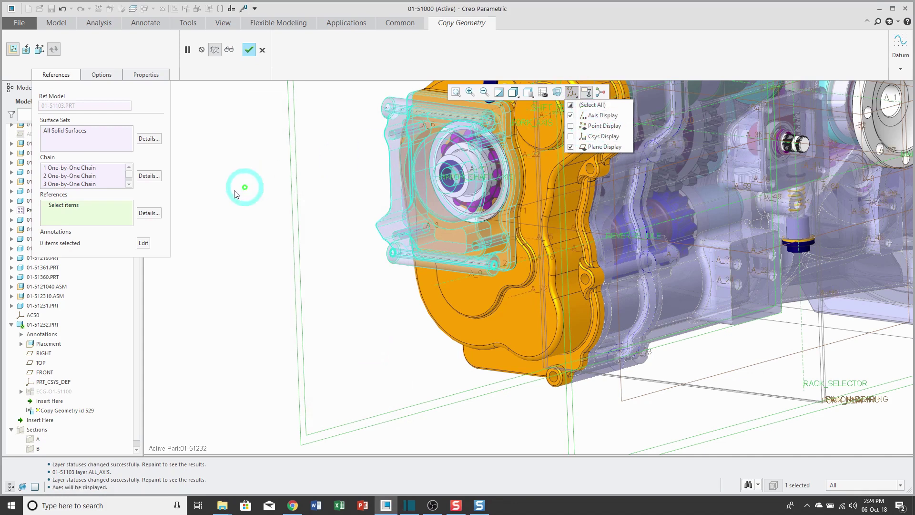
{"action": "left_click", "coordinate": [402, 295]}
Add axes A_1 and A_2 as references and review the Options settings.
{"action": "scroll", "coordinate": [441, 216], "scroll_direction": "up", "scroll_amount": 5}
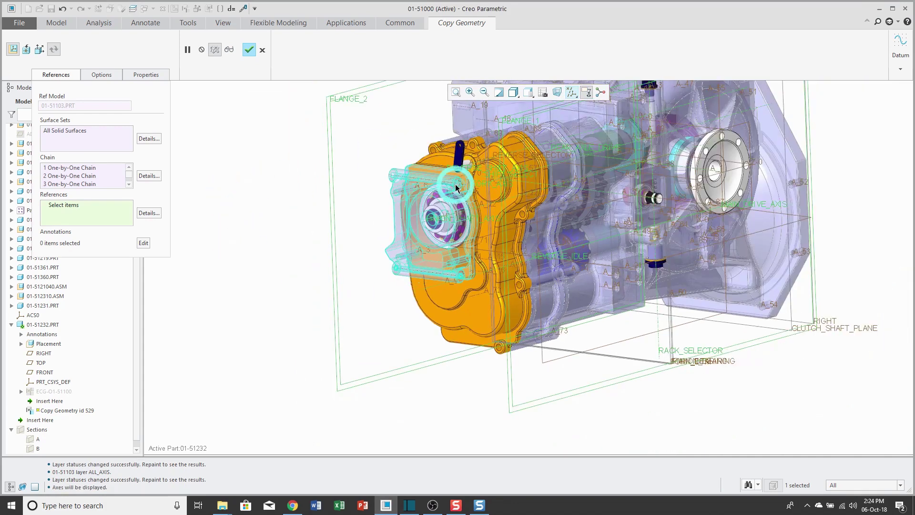
{"action": "left_click", "coordinate": [441, 216]}
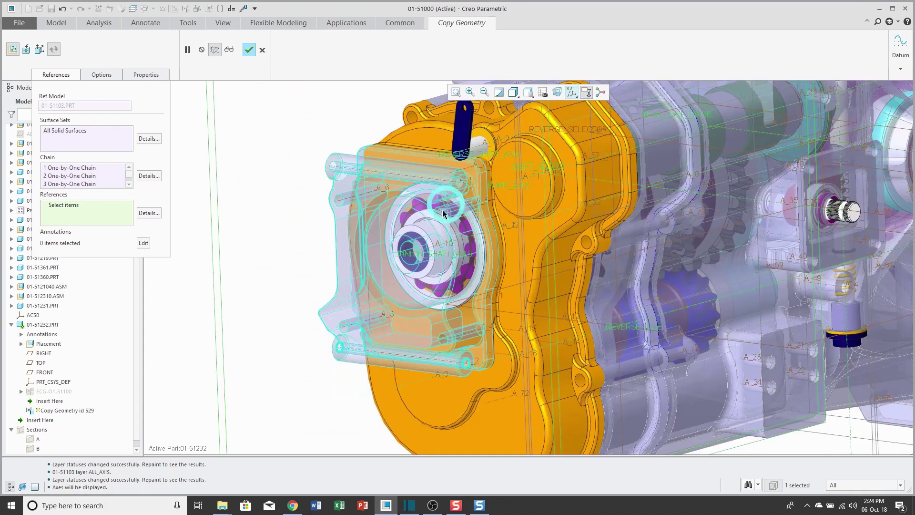
{"action": "left_click", "coordinate": [427, 181]}
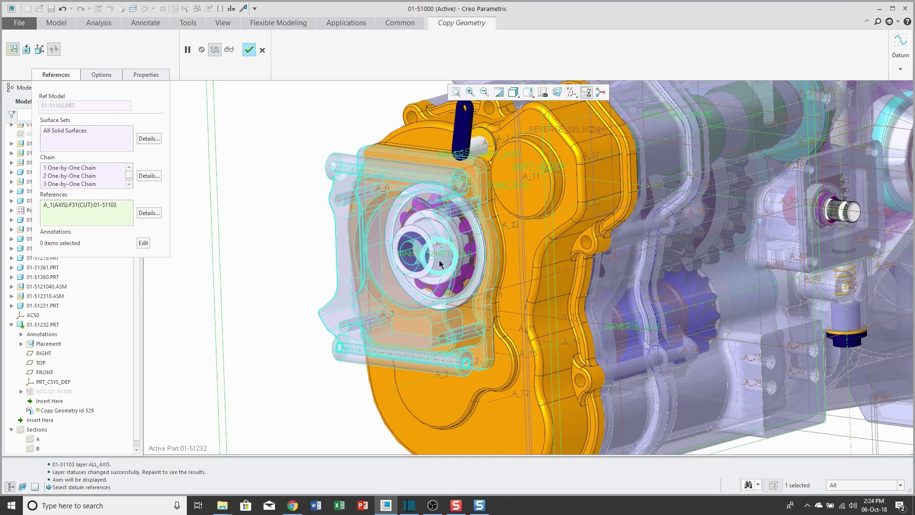
{"action": "middle_click", "coordinate": [398, 354]}
{"action": "left_click", "coordinate": [319, 312]}
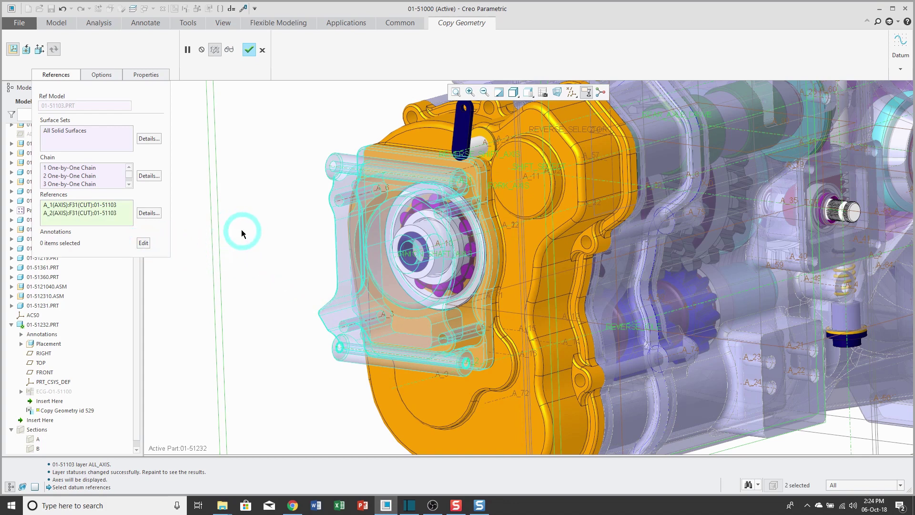
{"action": "left_click", "coordinate": [107, 75]}
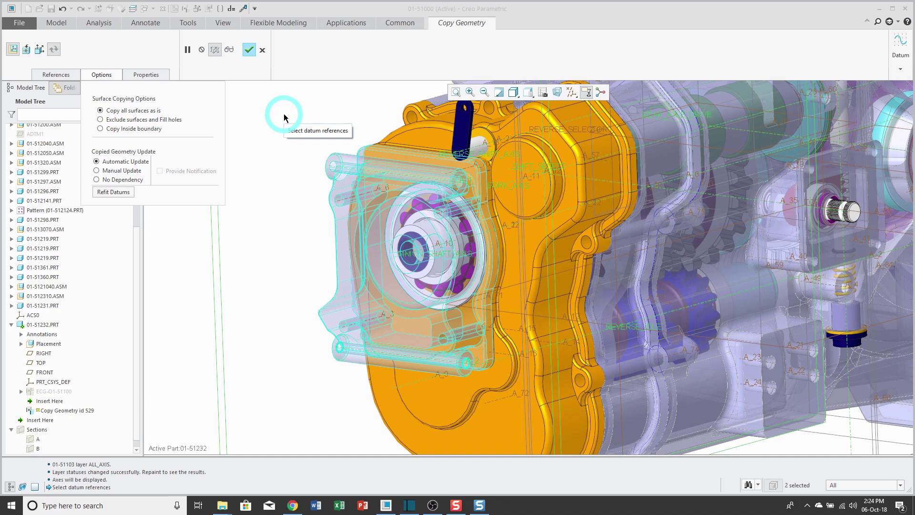
Replace the default feature name with 'cg' in the Properties tab.
{"action": "left_click", "coordinate": [147, 74]}
{"action": "left_click", "coordinate": [170, 102]}
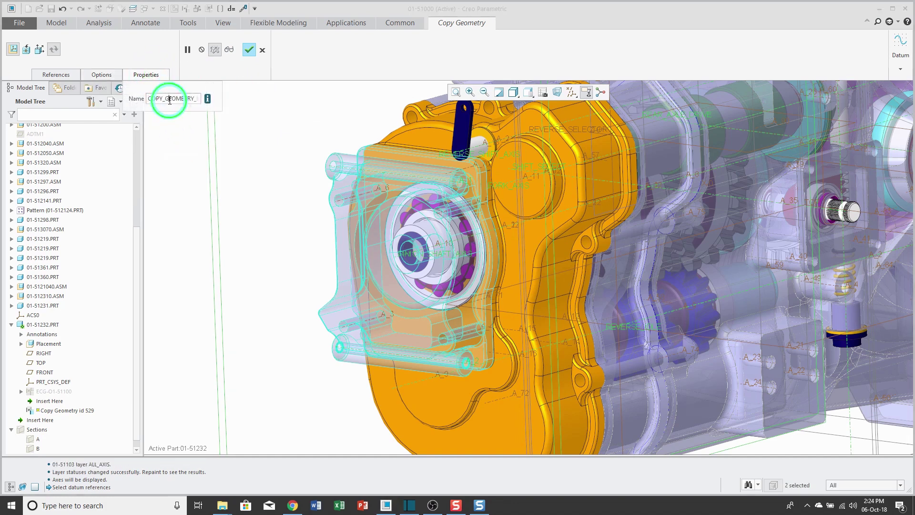
{"action": "double_click", "coordinate": [170, 100]}
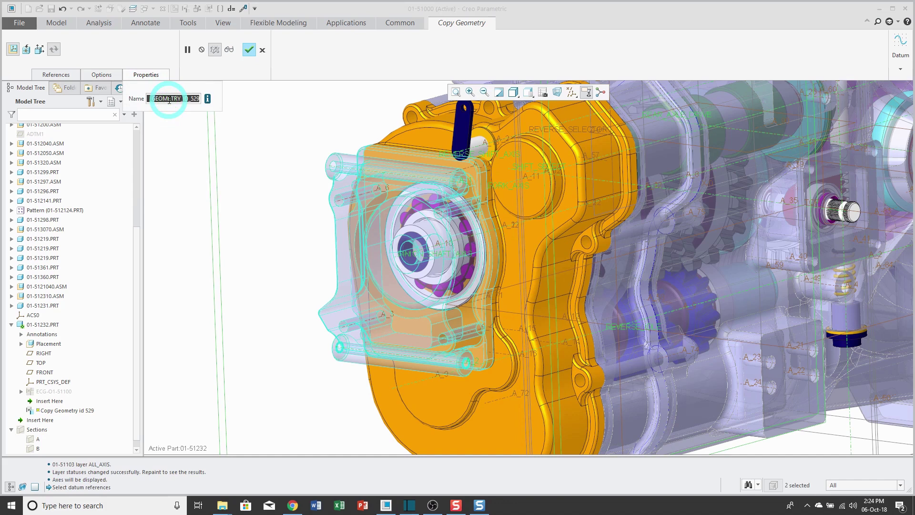
{"action": "type", "text": "c"}
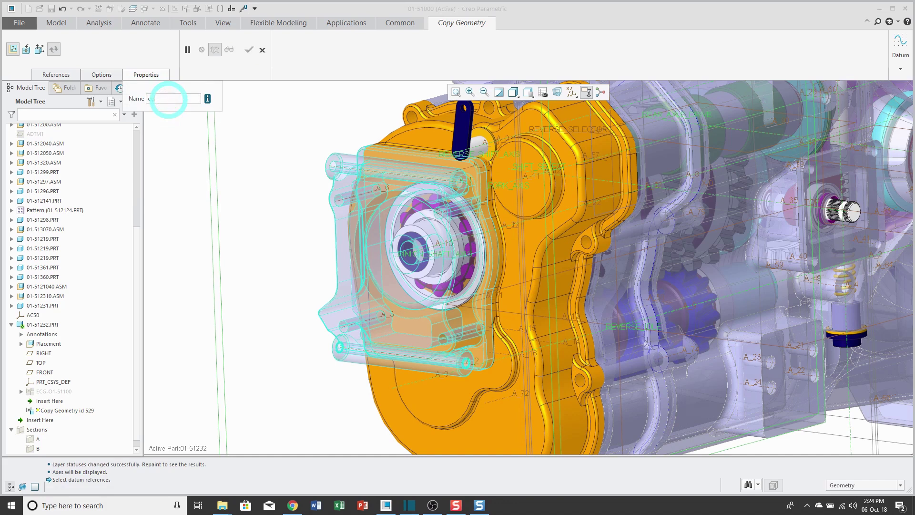
{"action": "type", "text": "g"}
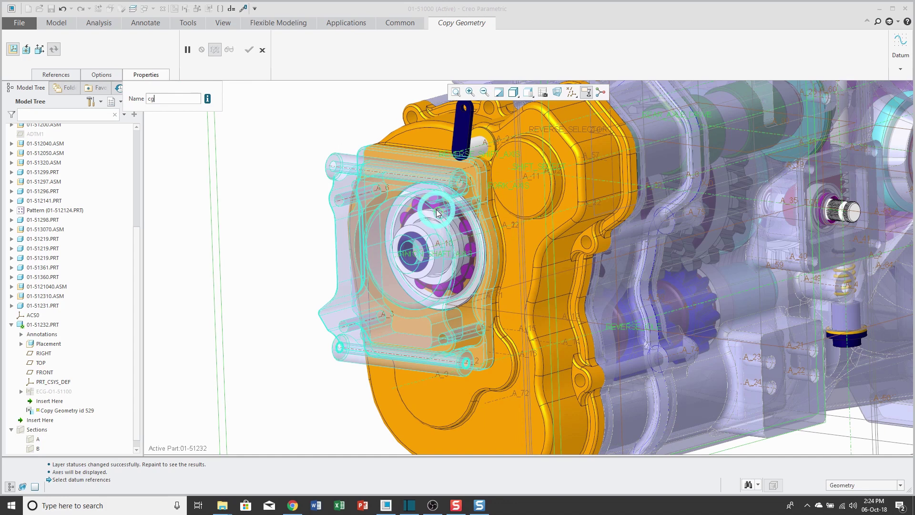
{"action": "left_click", "coordinate": [286, 134]}
Check the reference part's name in Layers, then extend the feature name with 'CG-'.
{"action": "left_click", "coordinate": [133, 9]}
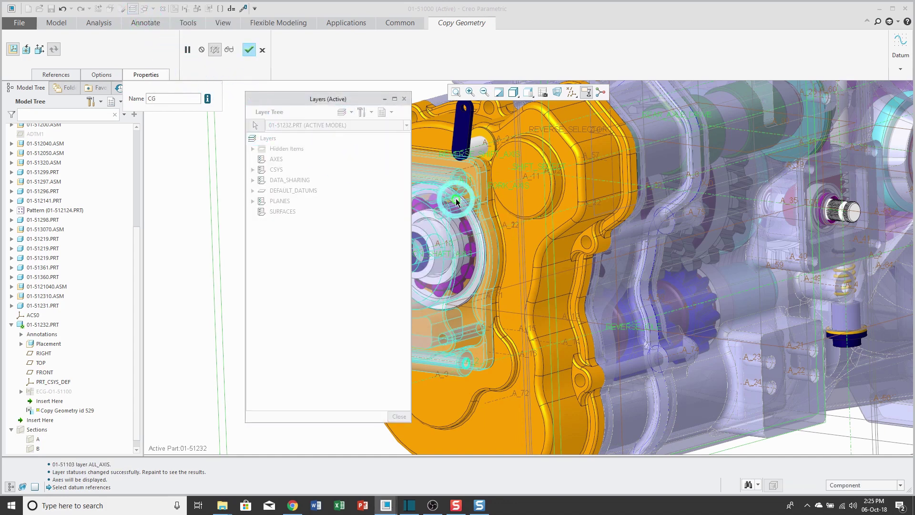
{"action": "left_click", "coordinate": [495, 215]}
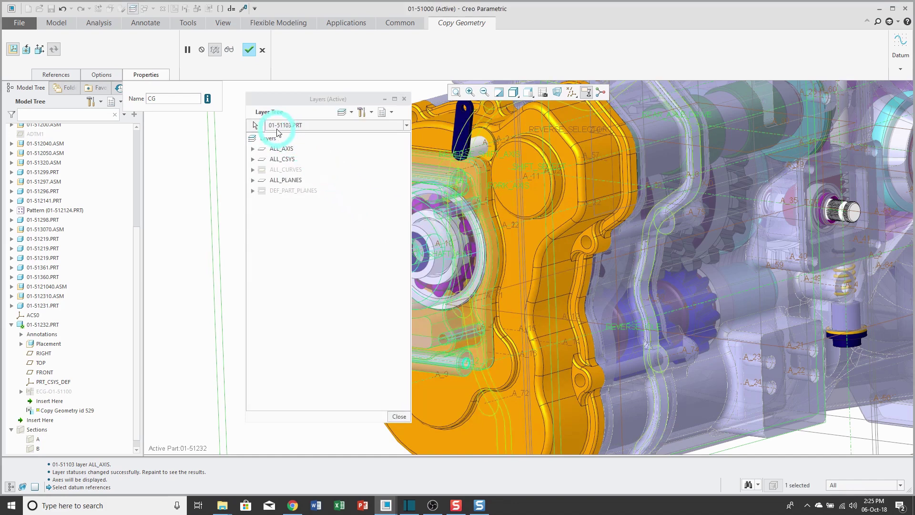
{"action": "left_click", "coordinate": [399, 416]}
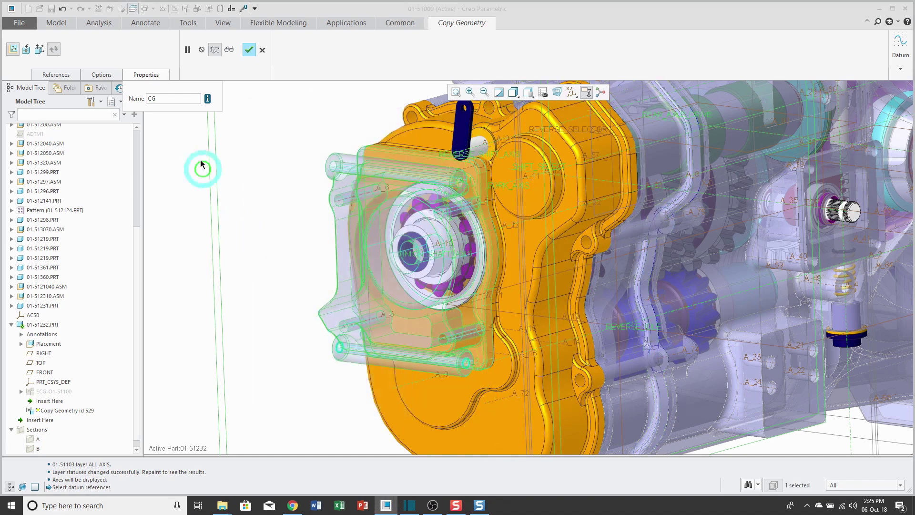
{"action": "left_click", "coordinate": [171, 97]}
{"action": "type", "text": "CG-01-51103"}
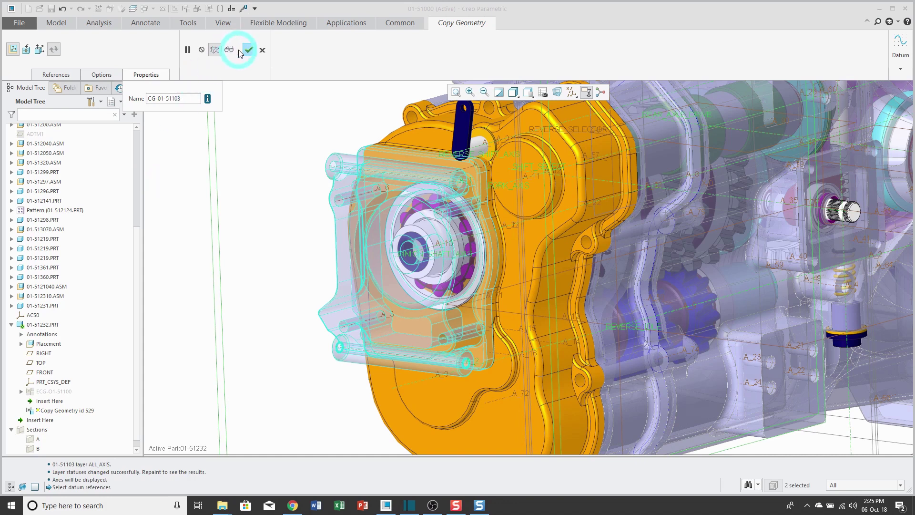
Finish the copy geometry feature and open part 01-51232 in its own window.
{"action": "left_click", "coordinate": [249, 50]}
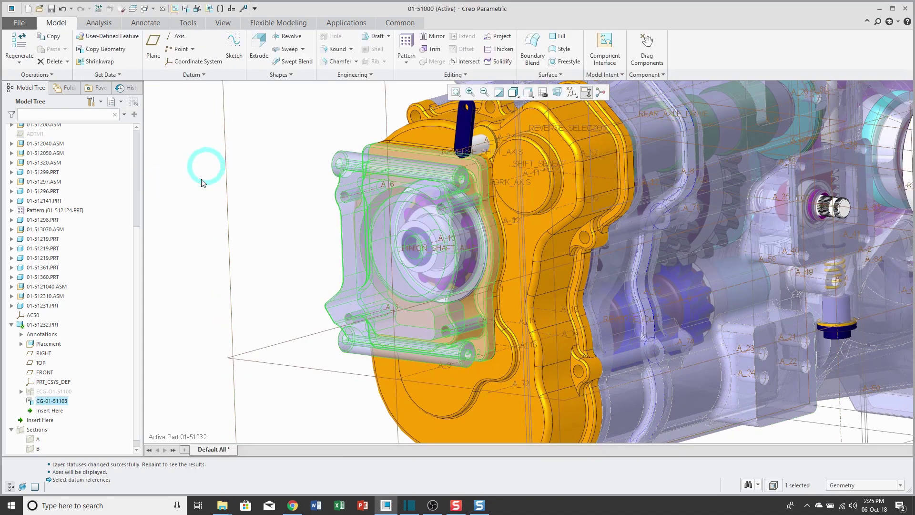
{"action": "left_click", "coordinate": [41, 324]}
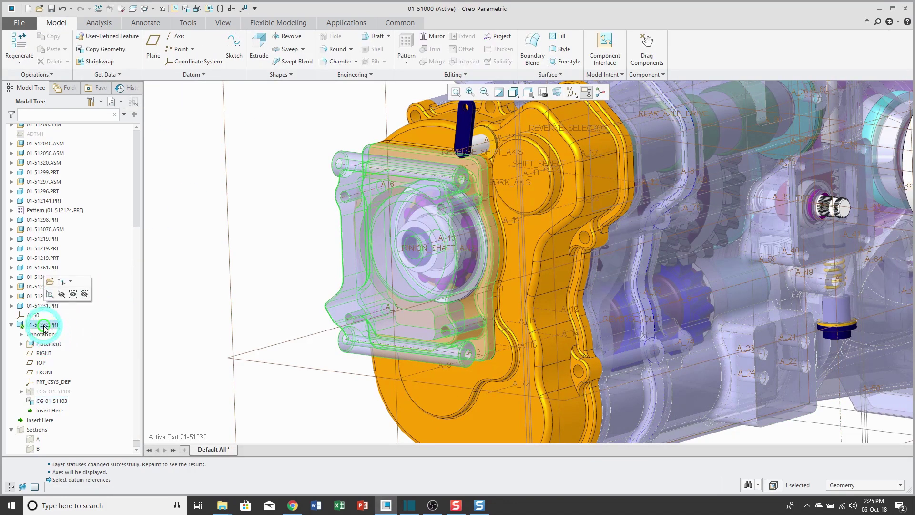
{"action": "left_click", "coordinate": [51, 281]}
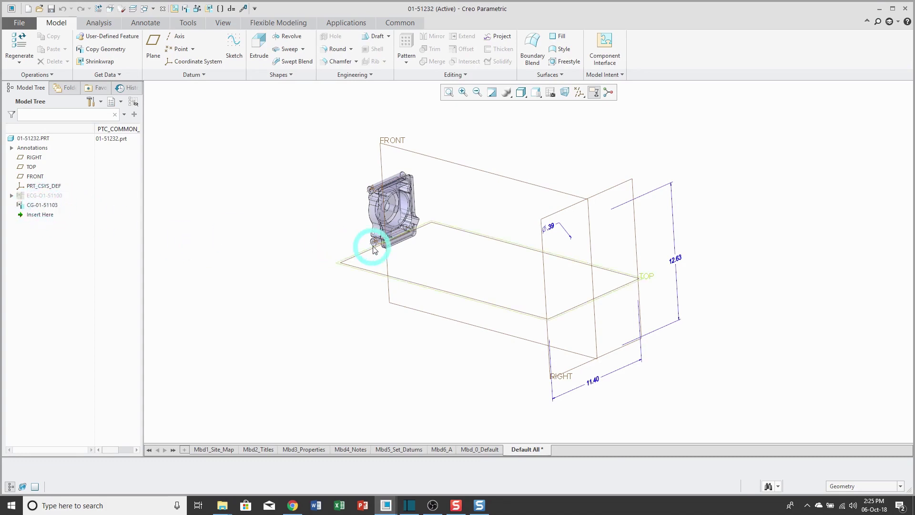
Show the ECG-01-51100 copied geometry and turn the view to see all plates.
{"action": "scroll", "coordinate": [385, 226], "scroll_direction": "up", "scroll_amount": 5}
{"action": "scroll", "coordinate": [383, 210], "scroll_direction": "up", "scroll_amount": 2}
{"action": "scroll", "coordinate": [453, 320], "scroll_direction": "down", "scroll_amount": 5}
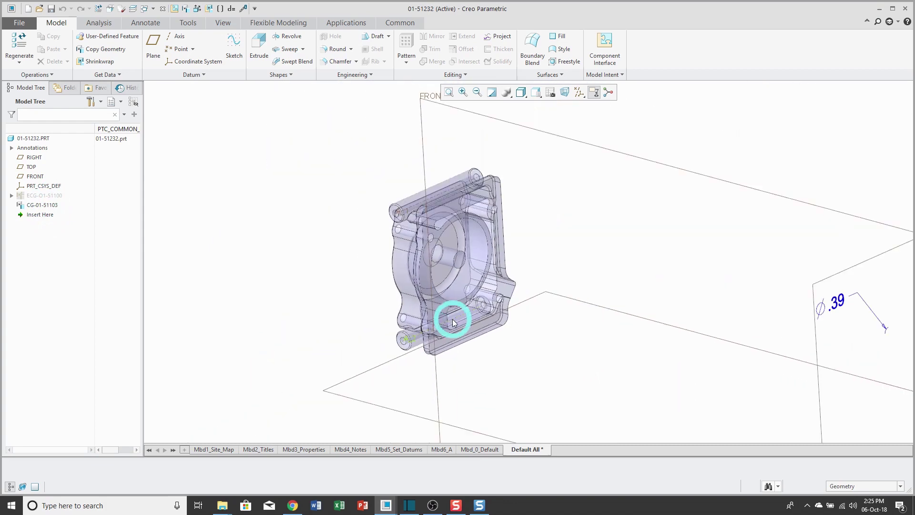
{"action": "right_click", "coordinate": [44, 196]}
{"action": "left_click", "coordinate": [62, 178]}
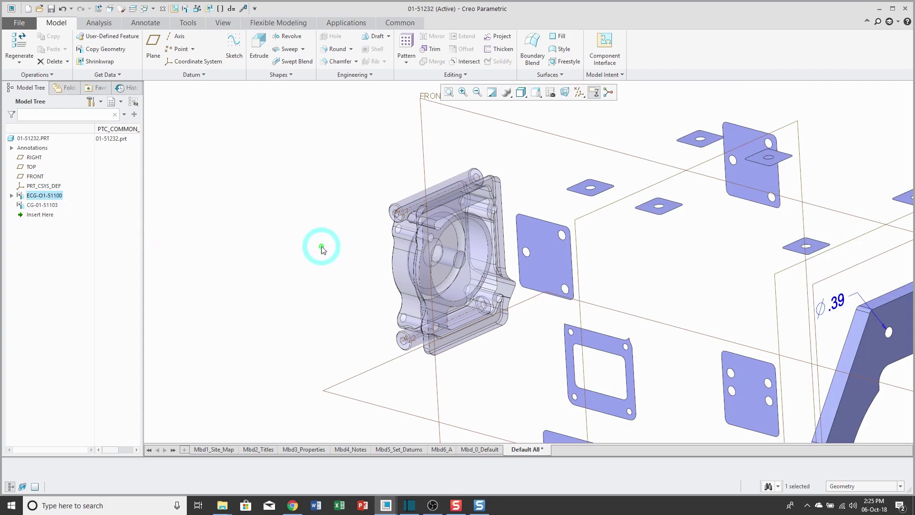
{"action": "middle_click_drag", "start_coordinate": [327, 247], "coordinate": [436, 235]}
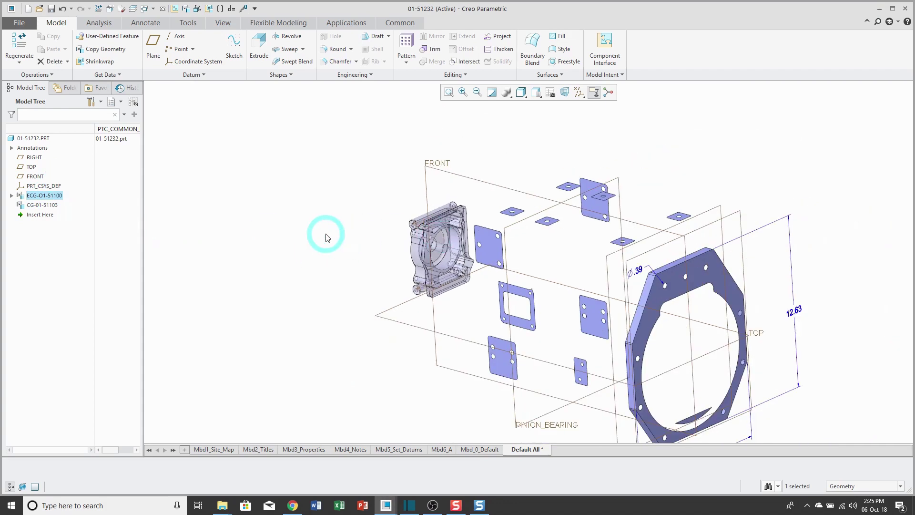
{"action": "middle_click_drag", "start_coordinate": [332, 246], "coordinate": [291, 217]}
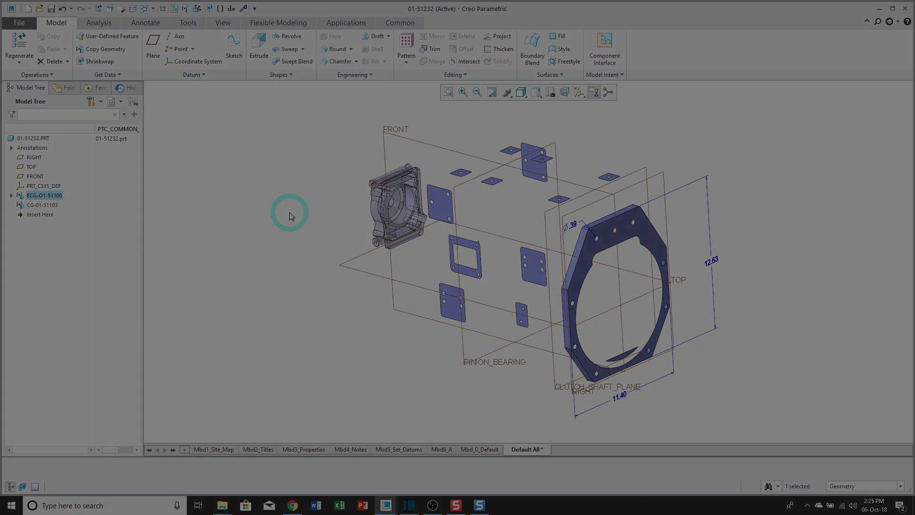